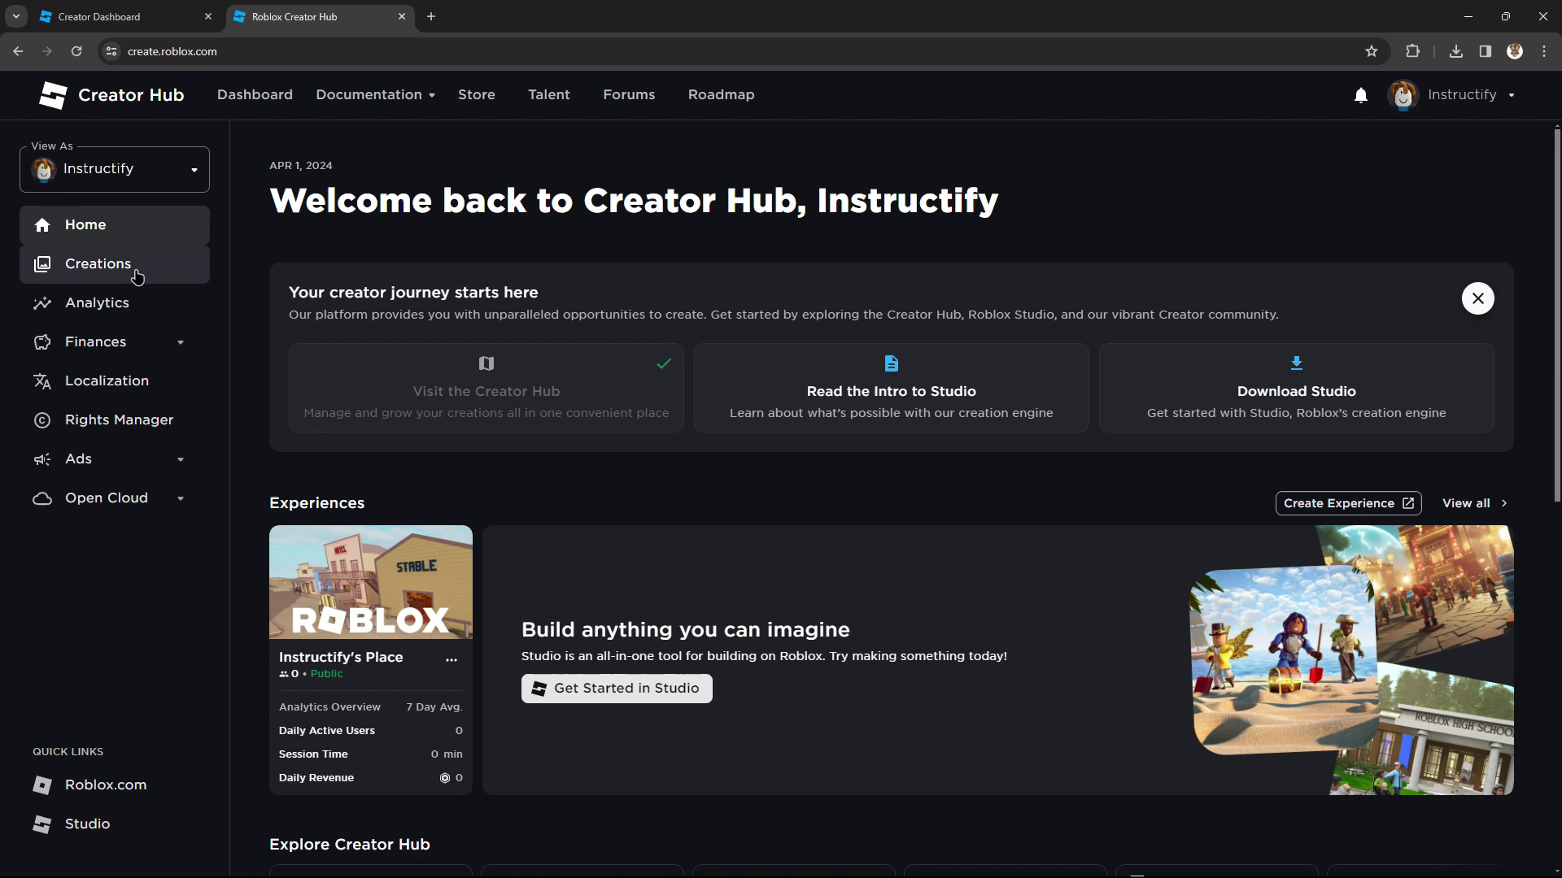
# Step: Go to Creations > Avatar Items and open the existing Instructify T-shirt's settings
pyautogui.click(136, 272)
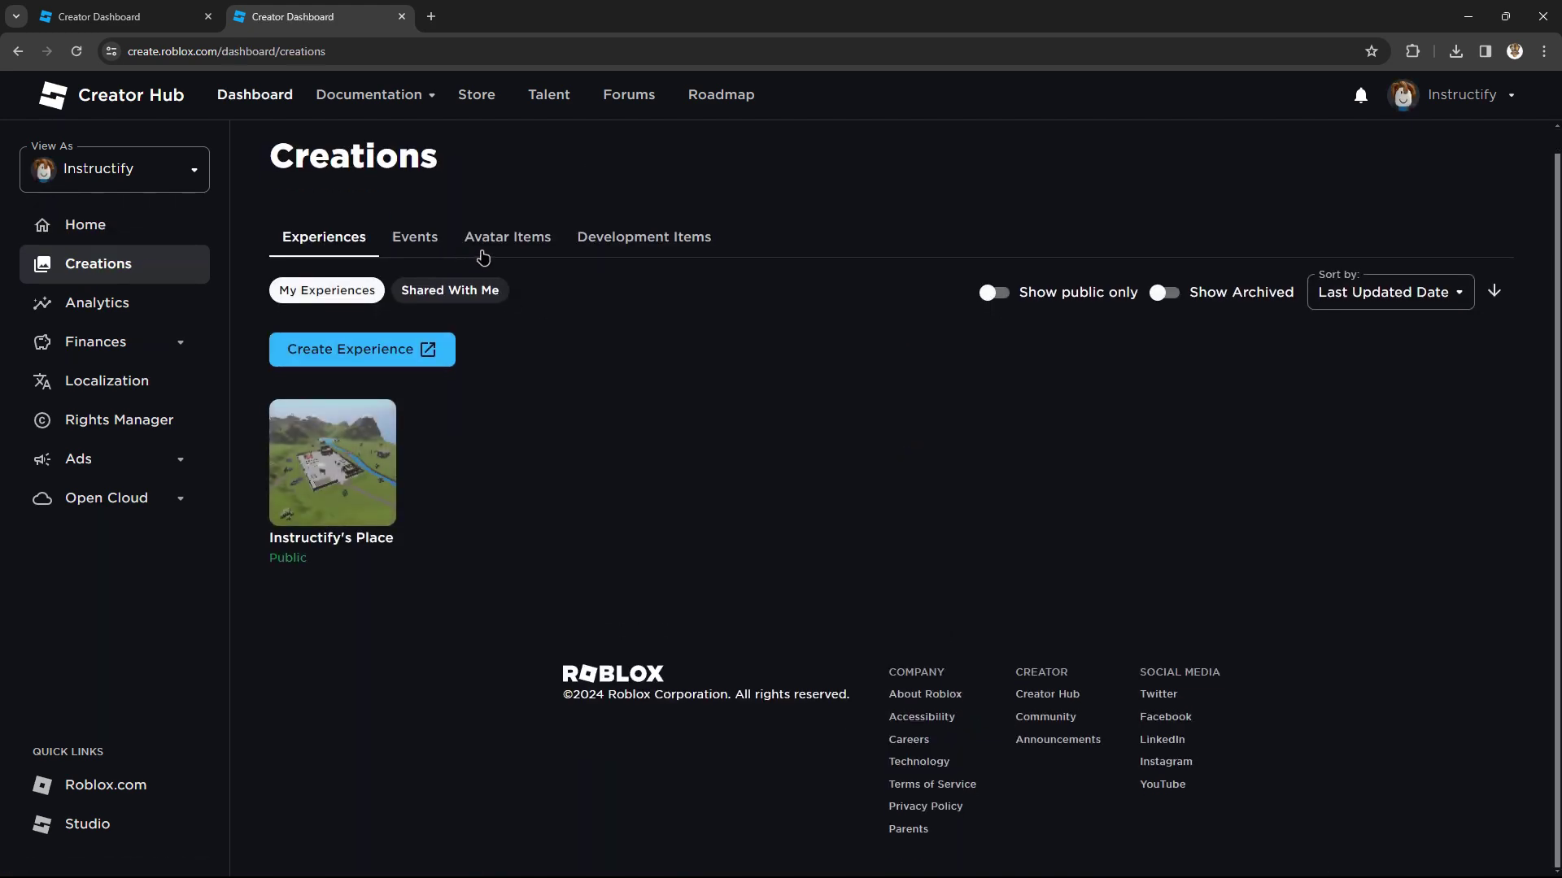
pyautogui.click(509, 241)
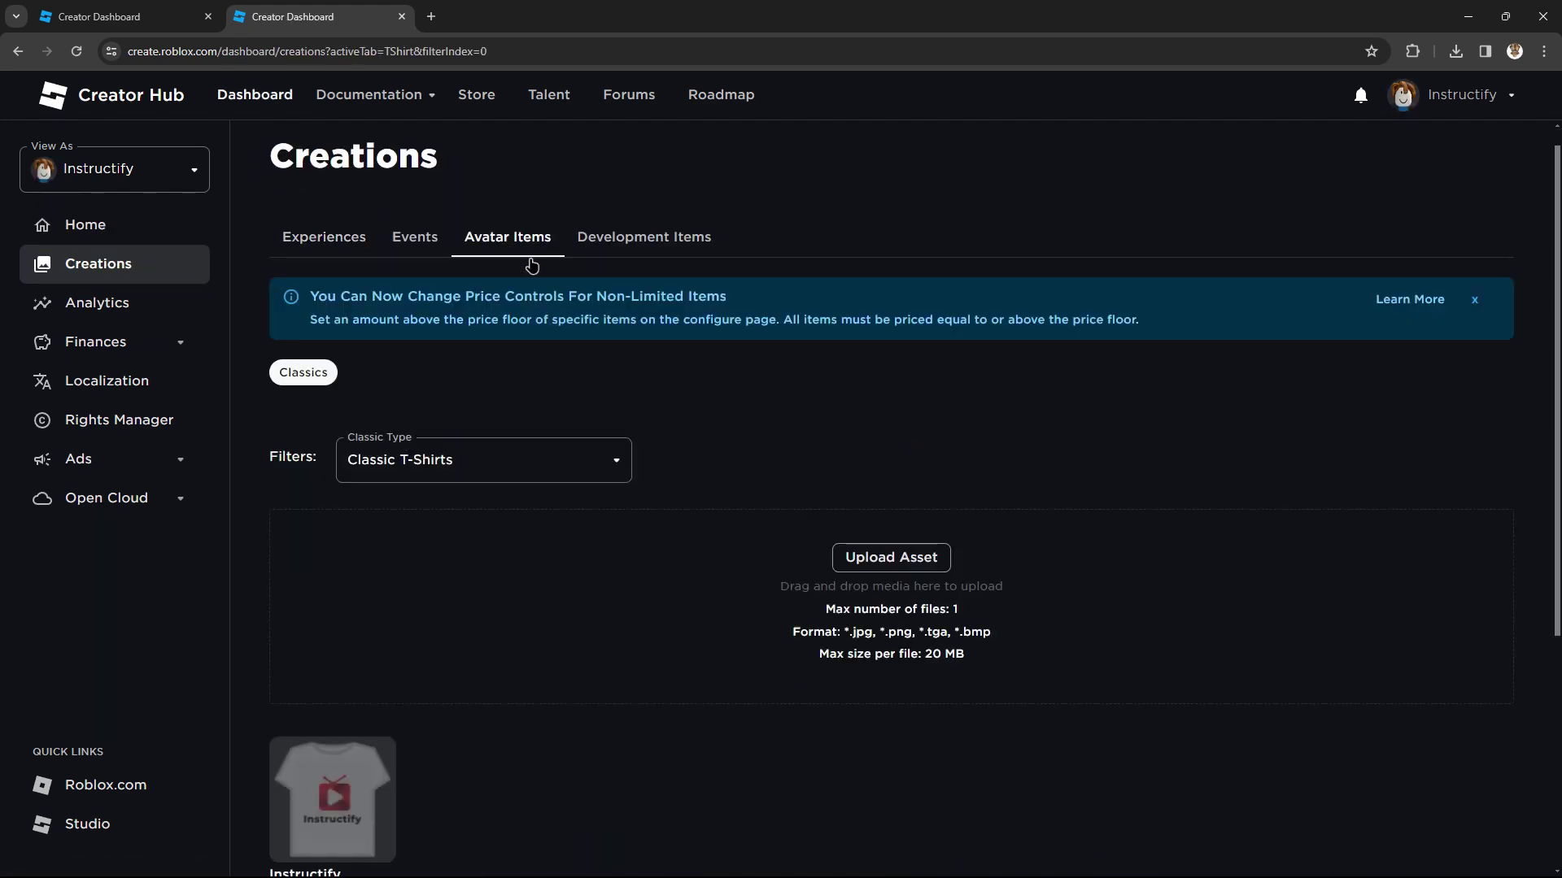
pyautogui.scroll(-3, 865, 460)
pyautogui.scroll(1, 786, 351)
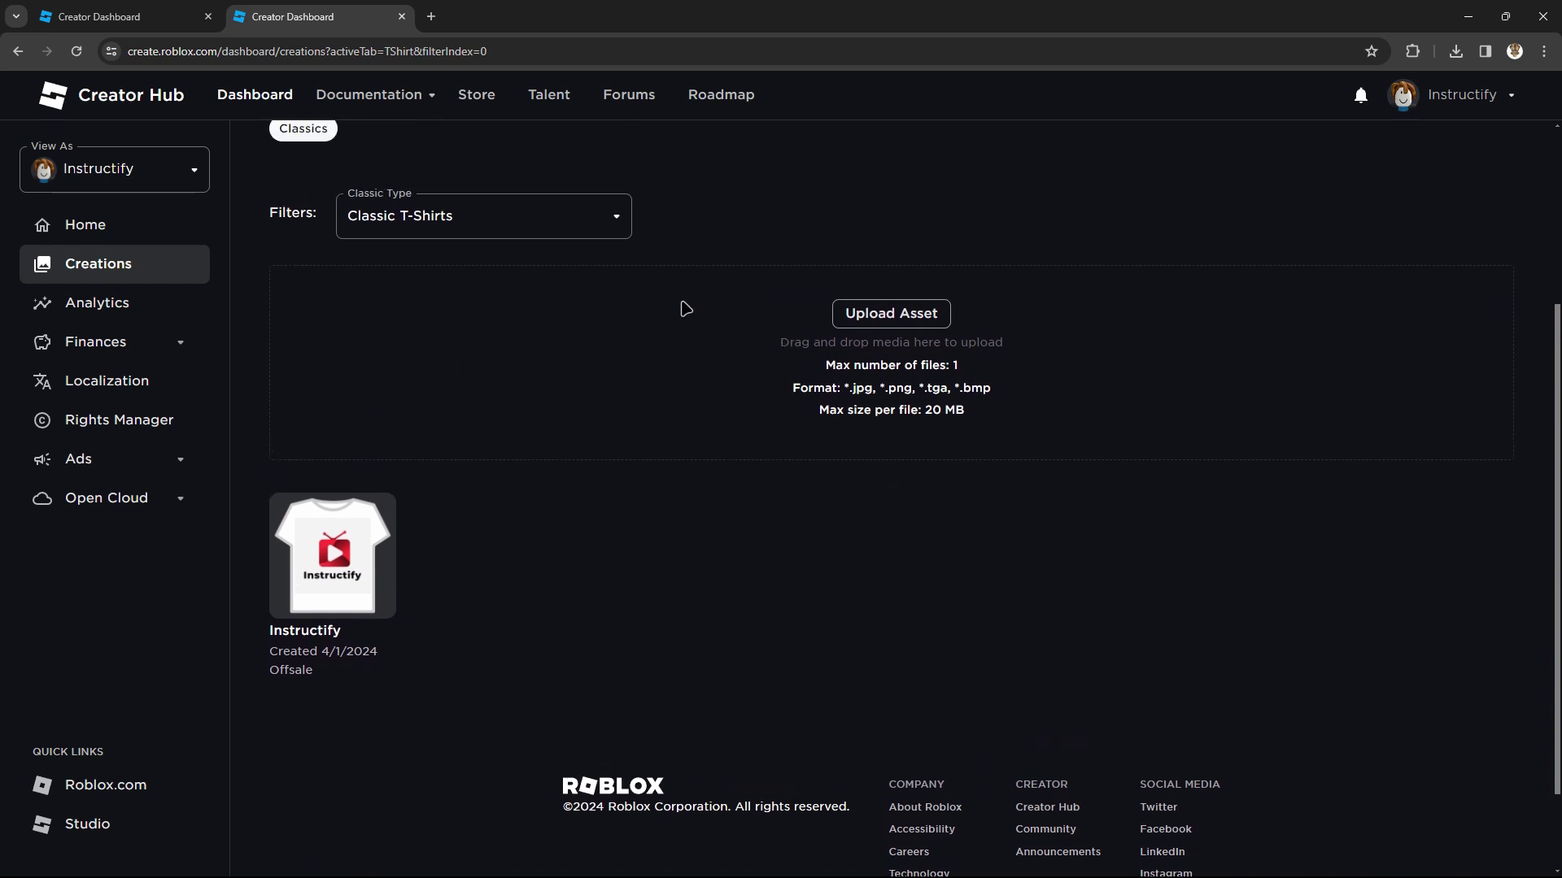
pyautogui.click(520, 215)
pyautogui.click(554, 472)
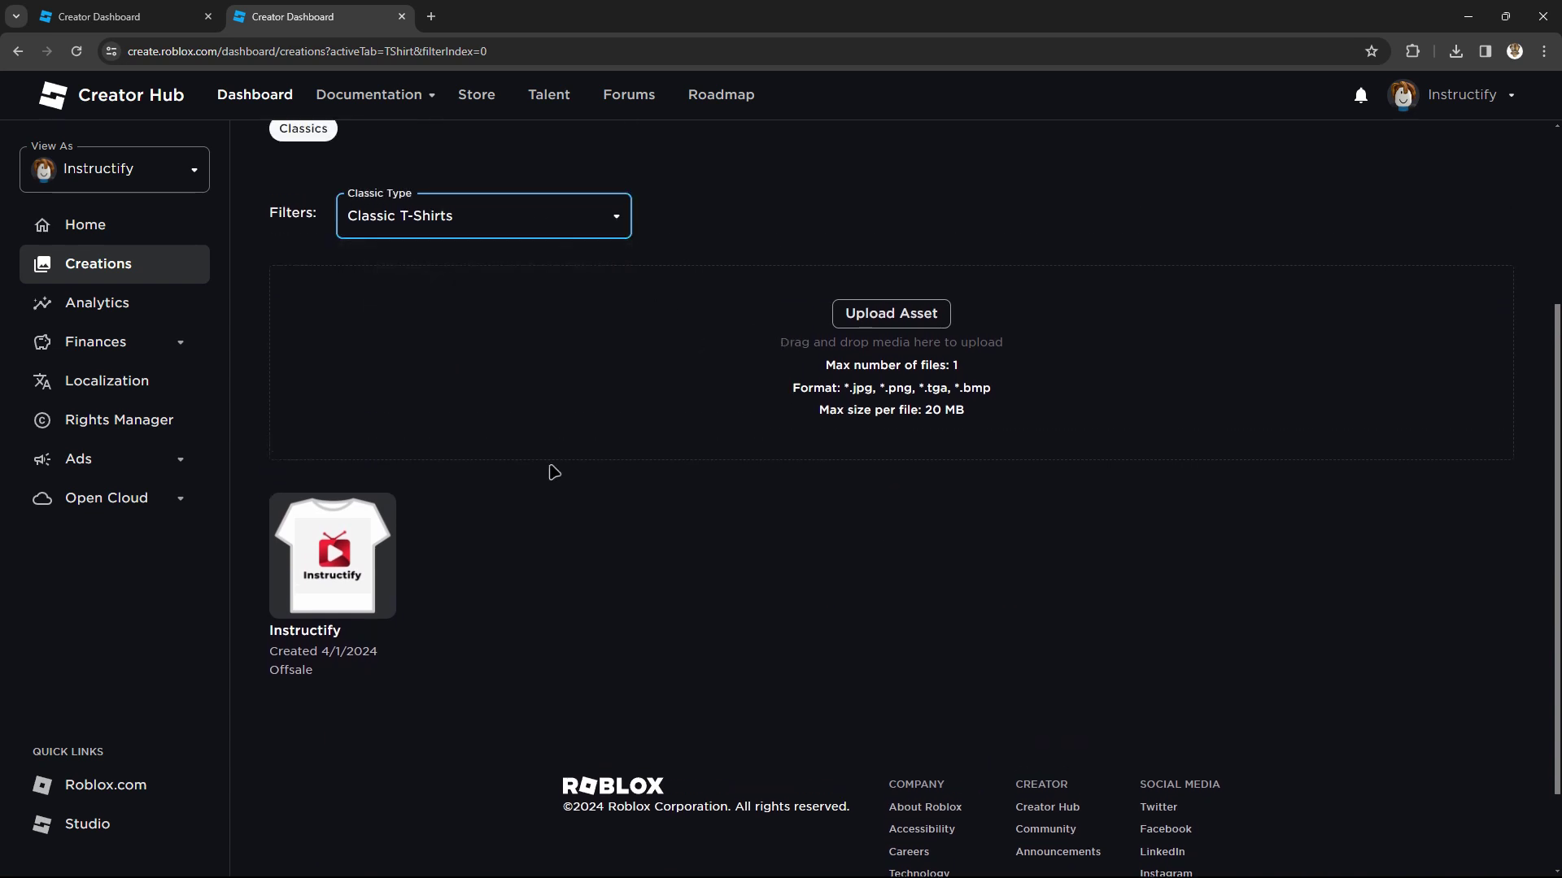
pyautogui.click(325, 555)
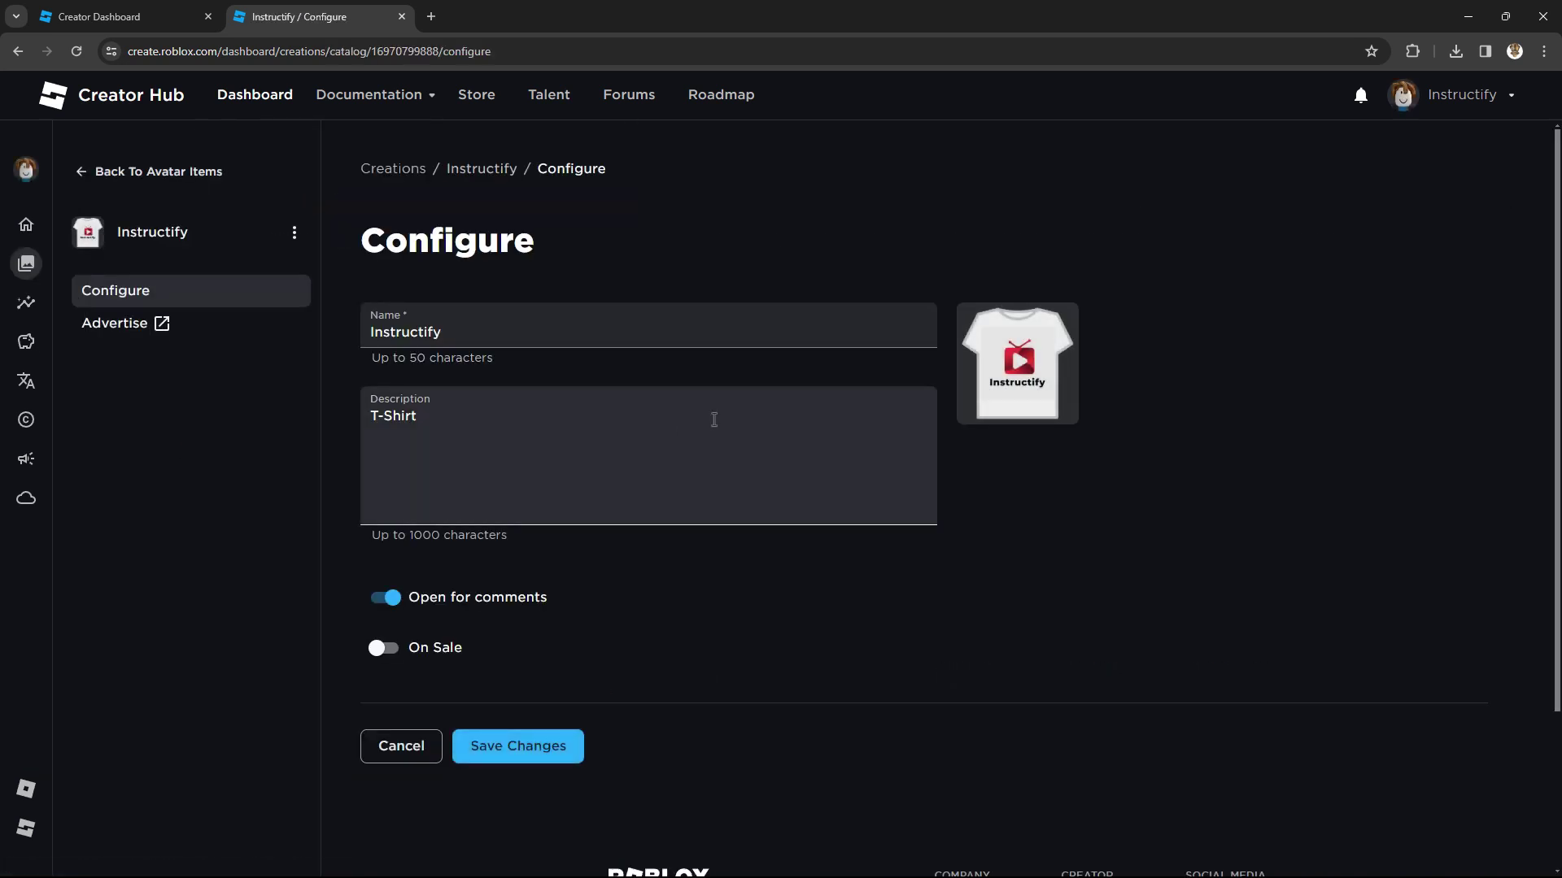
# Step: Preview the T-shirt image zoomed in its own tab, then return to the avatar items list
pyautogui.moveTo(1018, 380); pyautogui.dragTo(452, 20)
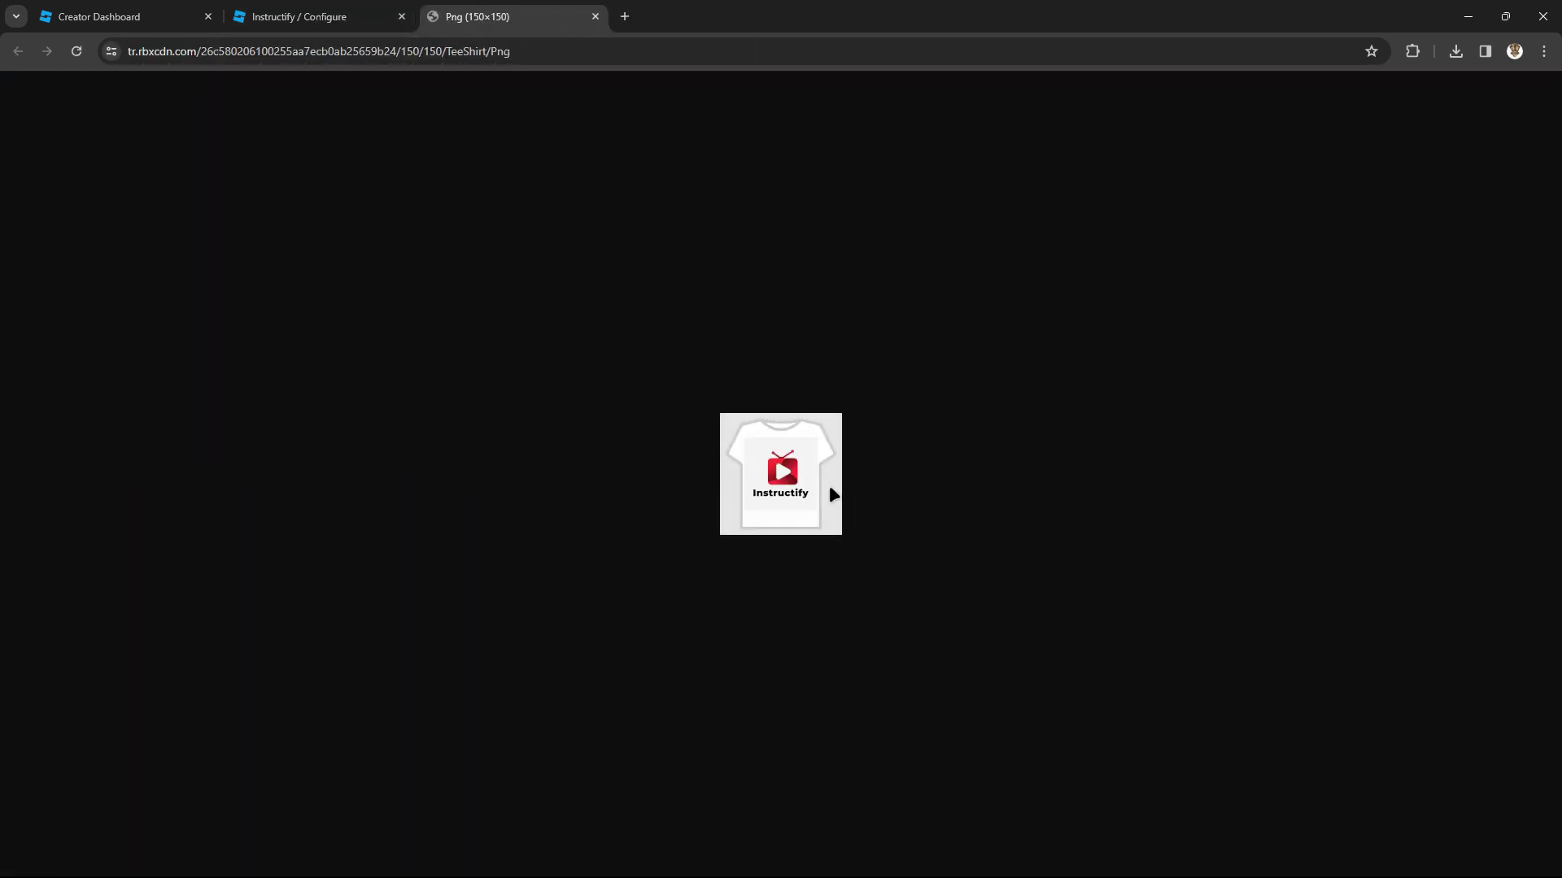
pyautogui.hotkey('alt', 'f')
pyautogui.hotkey('ctrl', '+')
pyautogui.hotkey('ctrl', '+')
pyautogui.hotkey('ctrl', '+')
pyautogui.hotkey('ctrl', '+')
pyautogui.hotkey('ctrl', '+')
pyautogui.press('Escape')
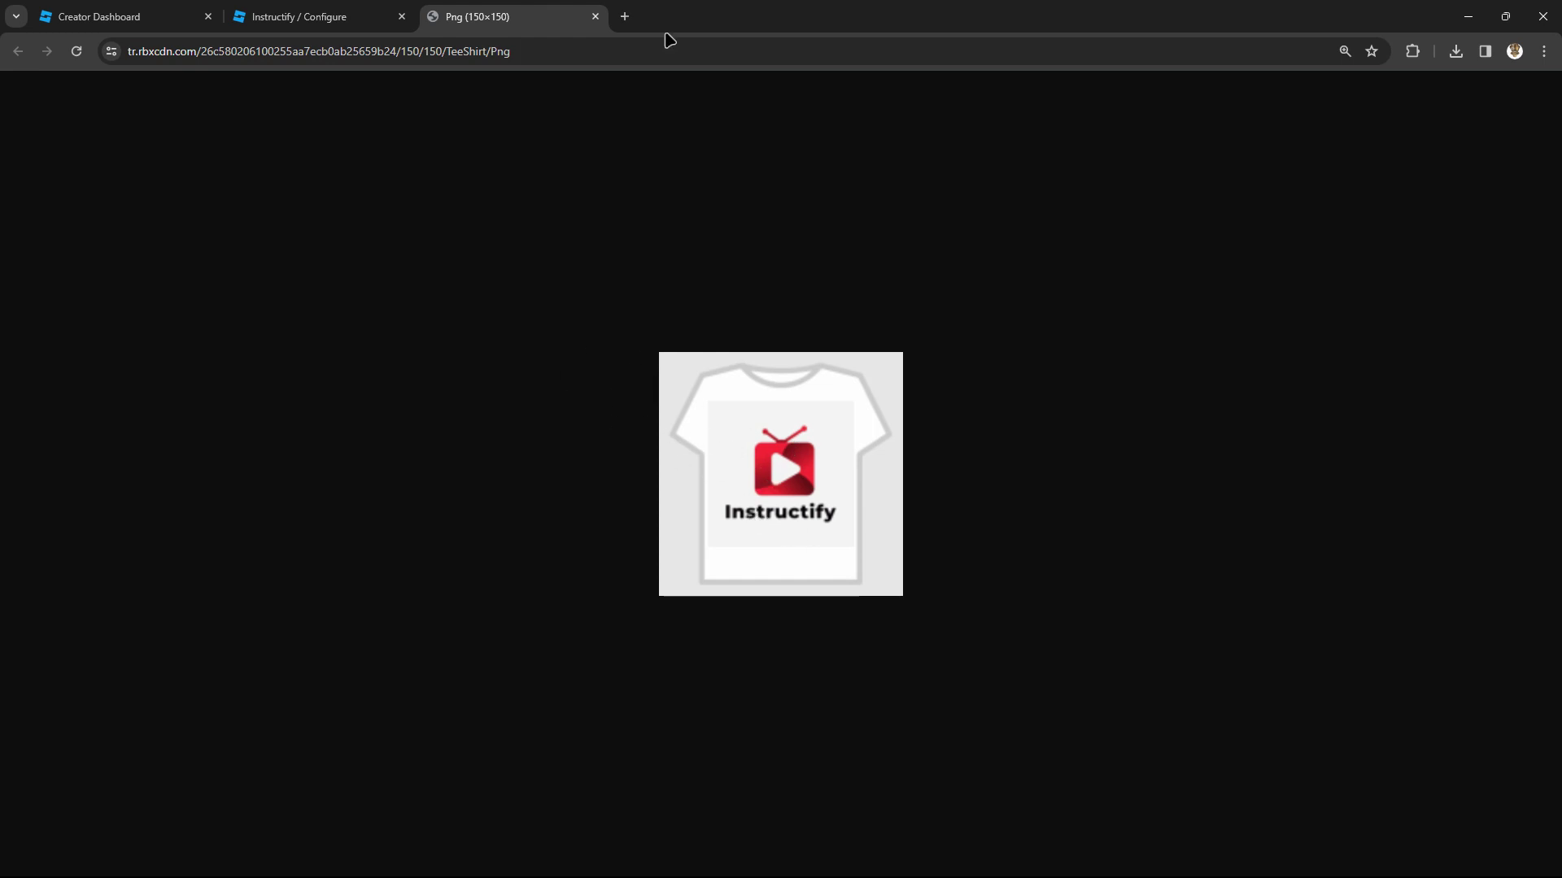
pyautogui.click(595, 16)
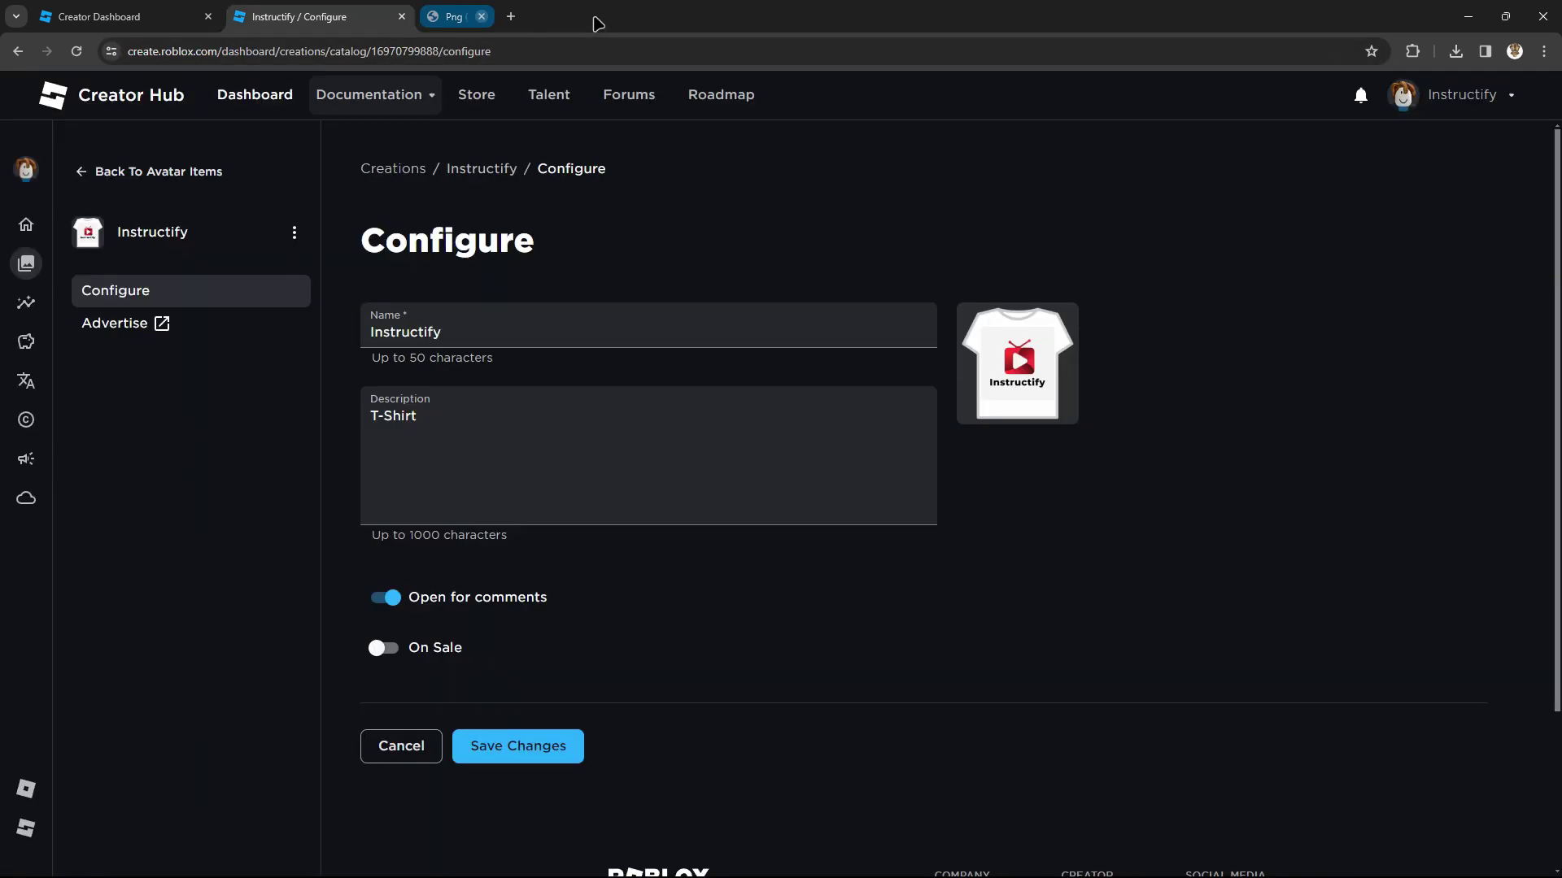
pyautogui.click(84, 173)
pyautogui.scroll(-4, 639, 424)
# Step: Switch the Classic Type filter from Classic T-Shirts to Classic Shirts
pyautogui.click(491, 175)
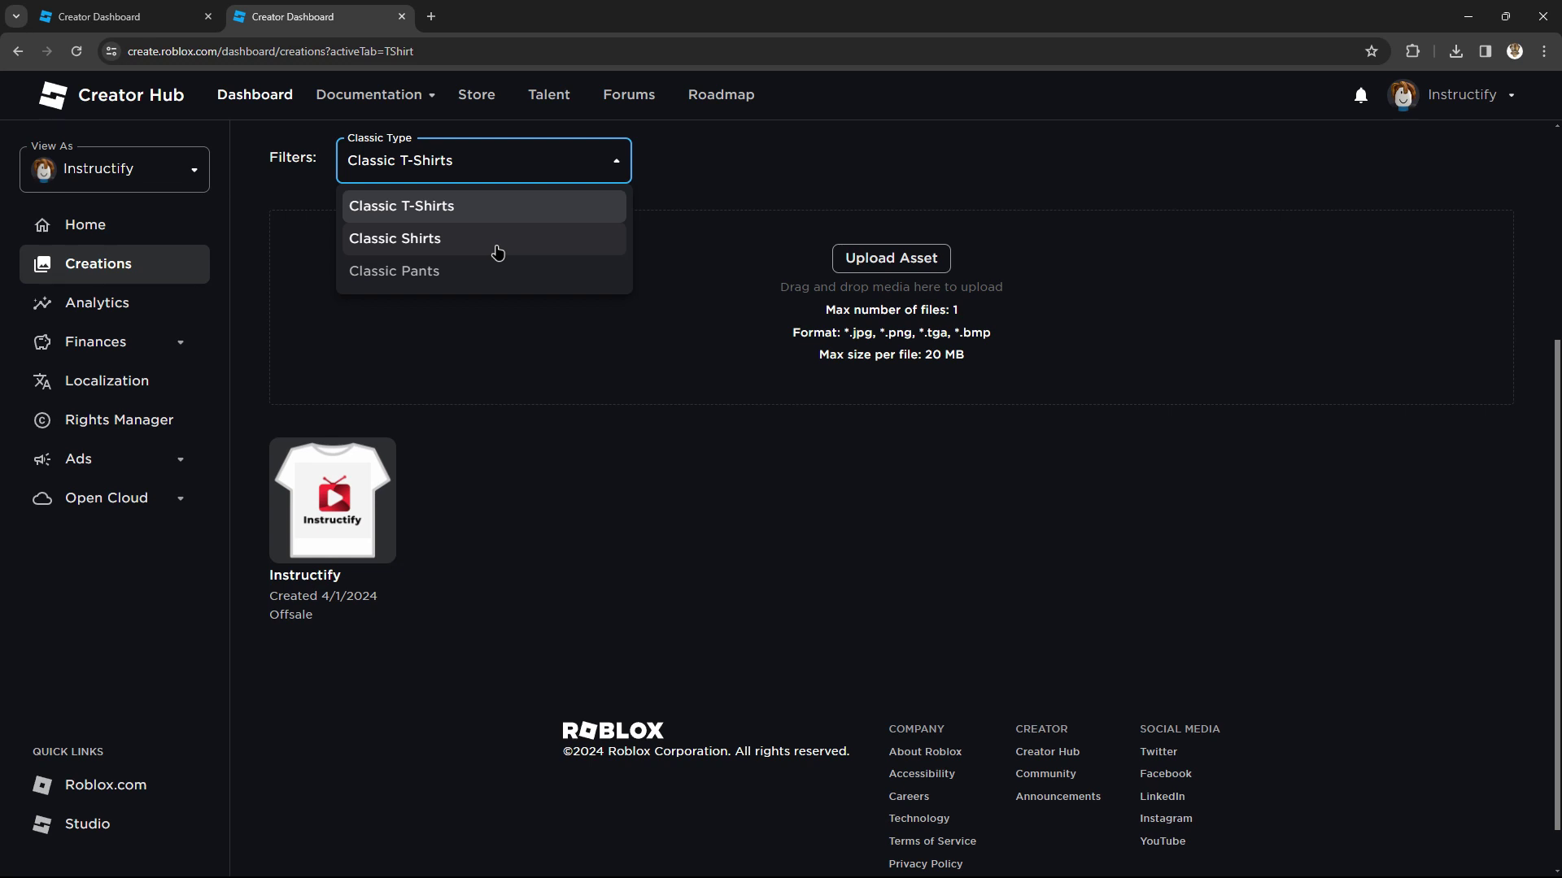
pyautogui.click(498, 253)
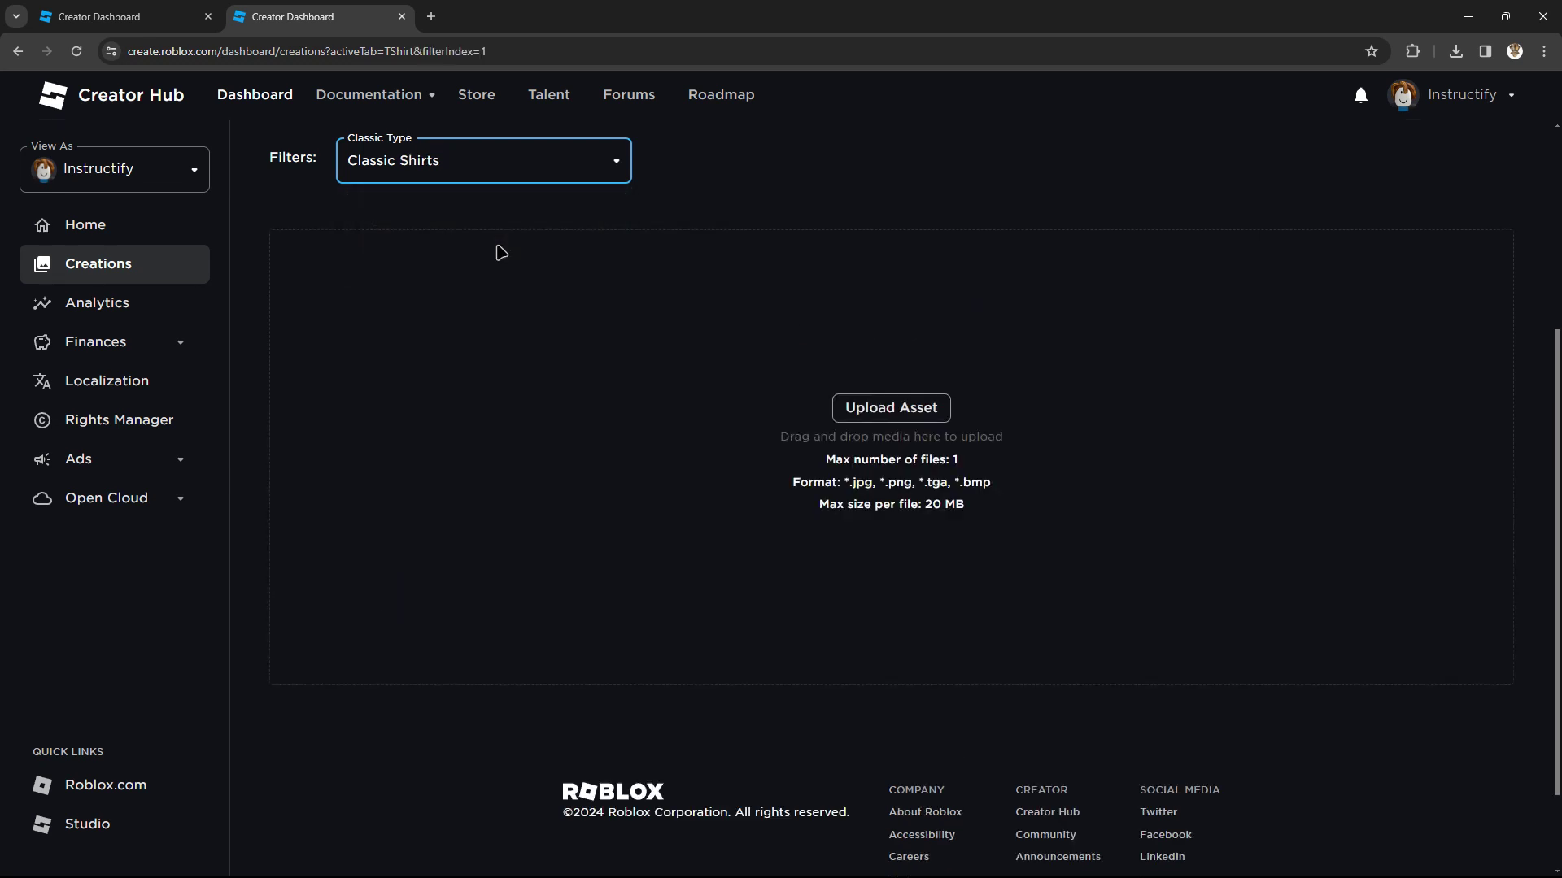
pyautogui.click(517, 169)
pyautogui.click(874, 242)
pyautogui.scroll(4, 973, 298)
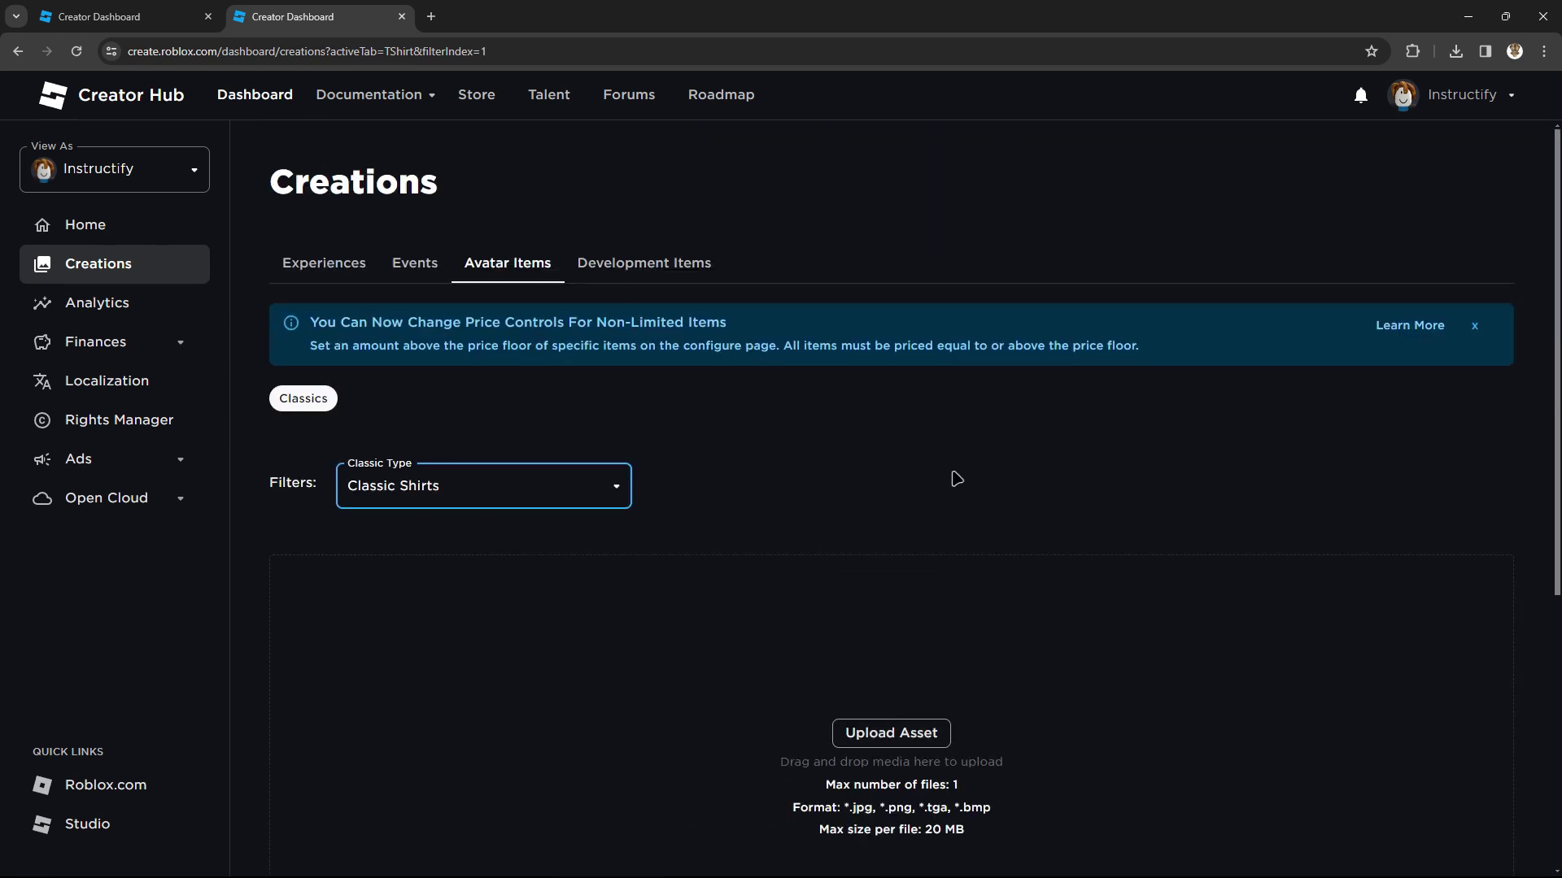
# Step: Follow Learn More to the Classic Clothing docs and jump to the Shirts and Pants section
pyautogui.click(1393, 334)
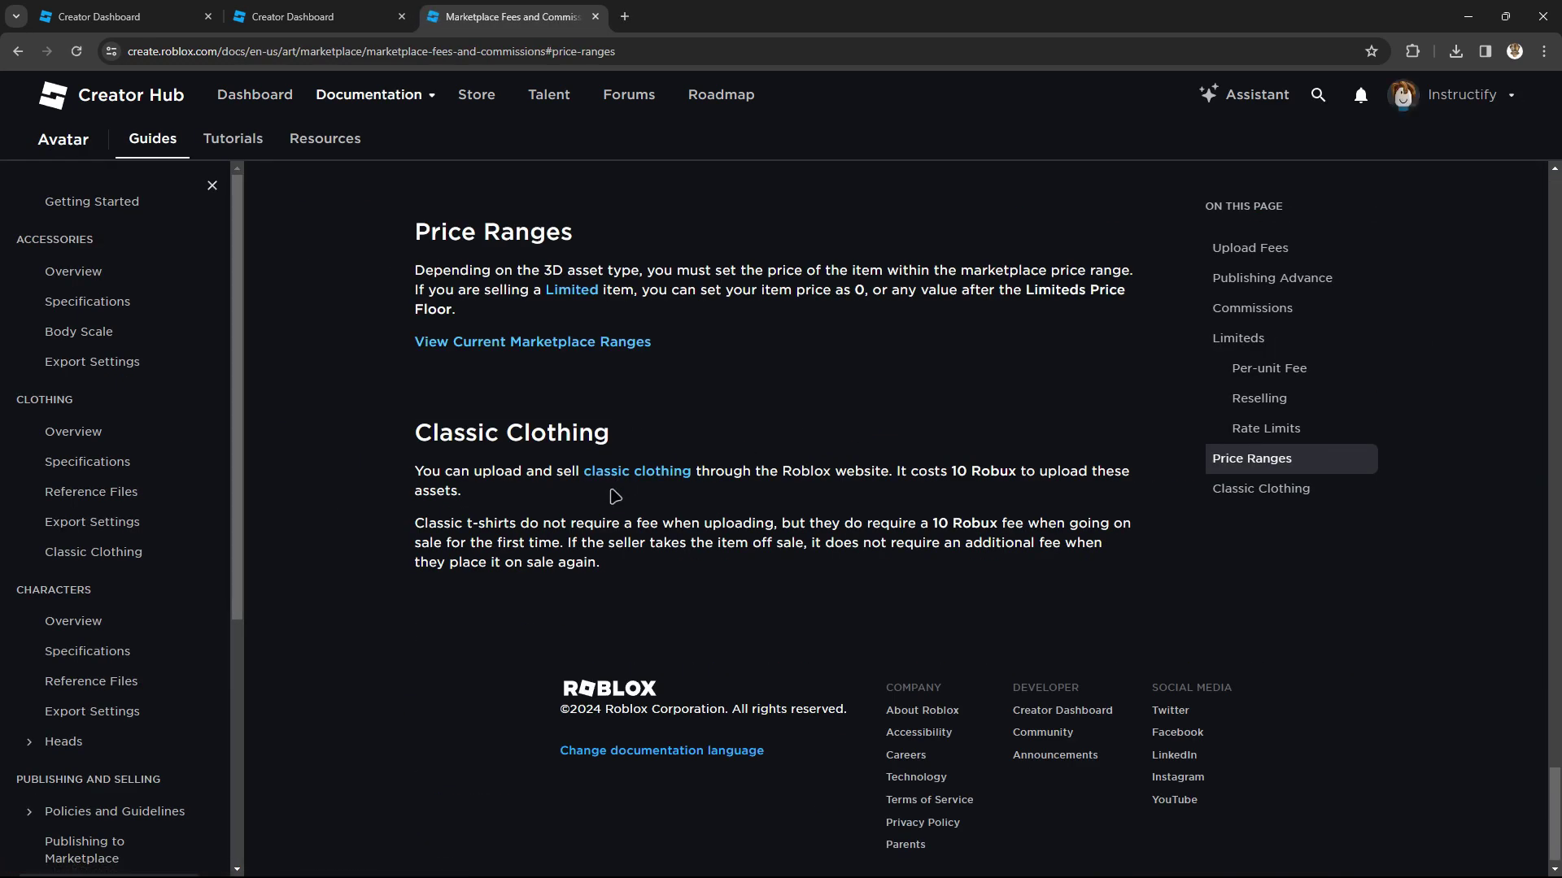
pyautogui.click(639, 473)
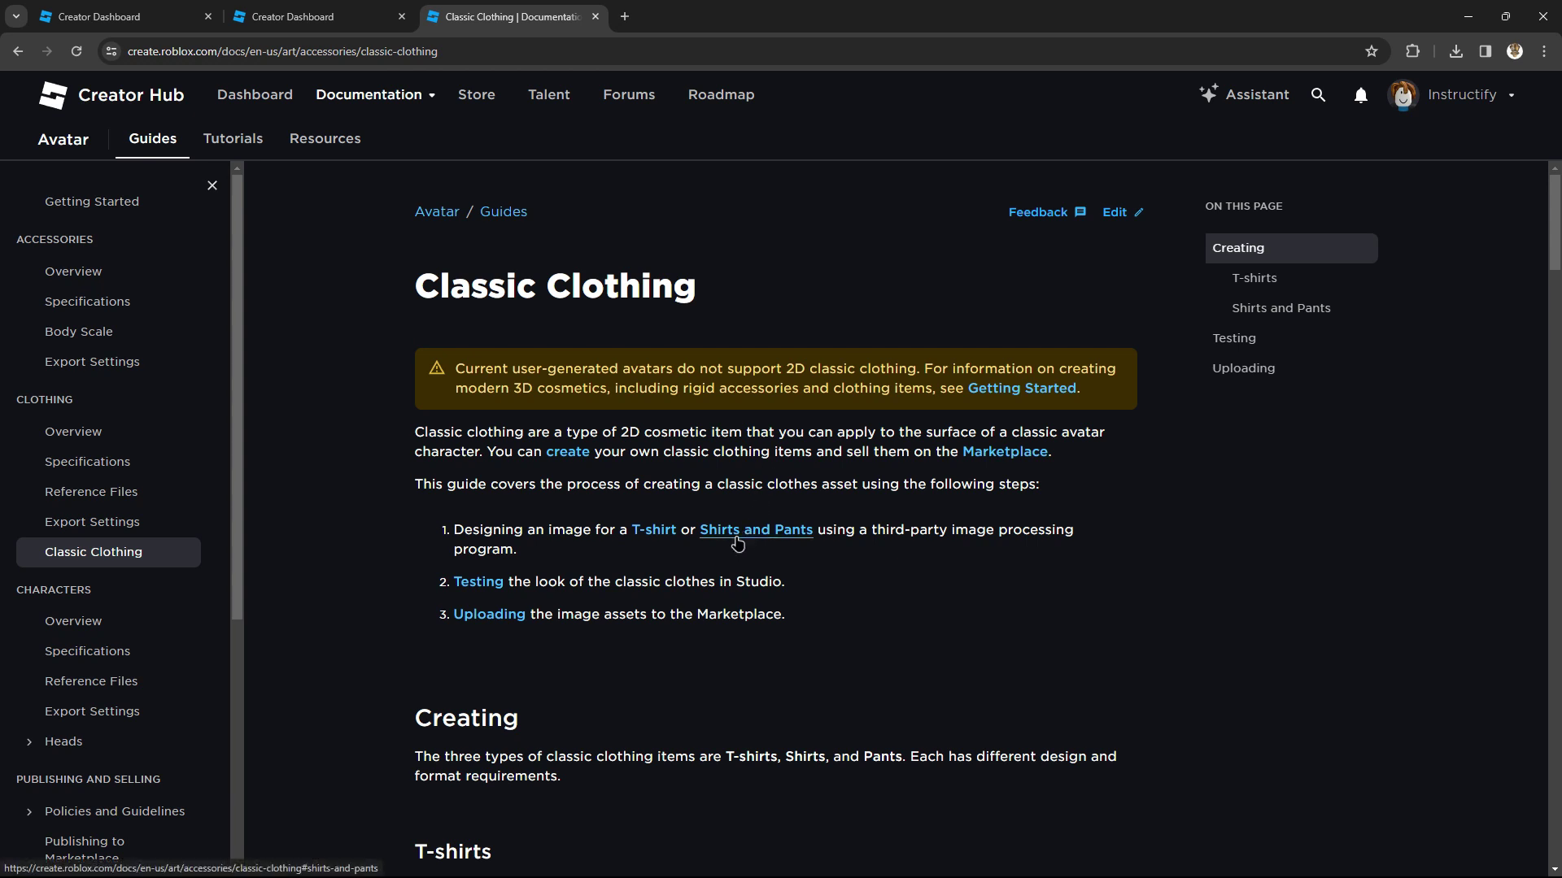
pyautogui.click(778, 539)
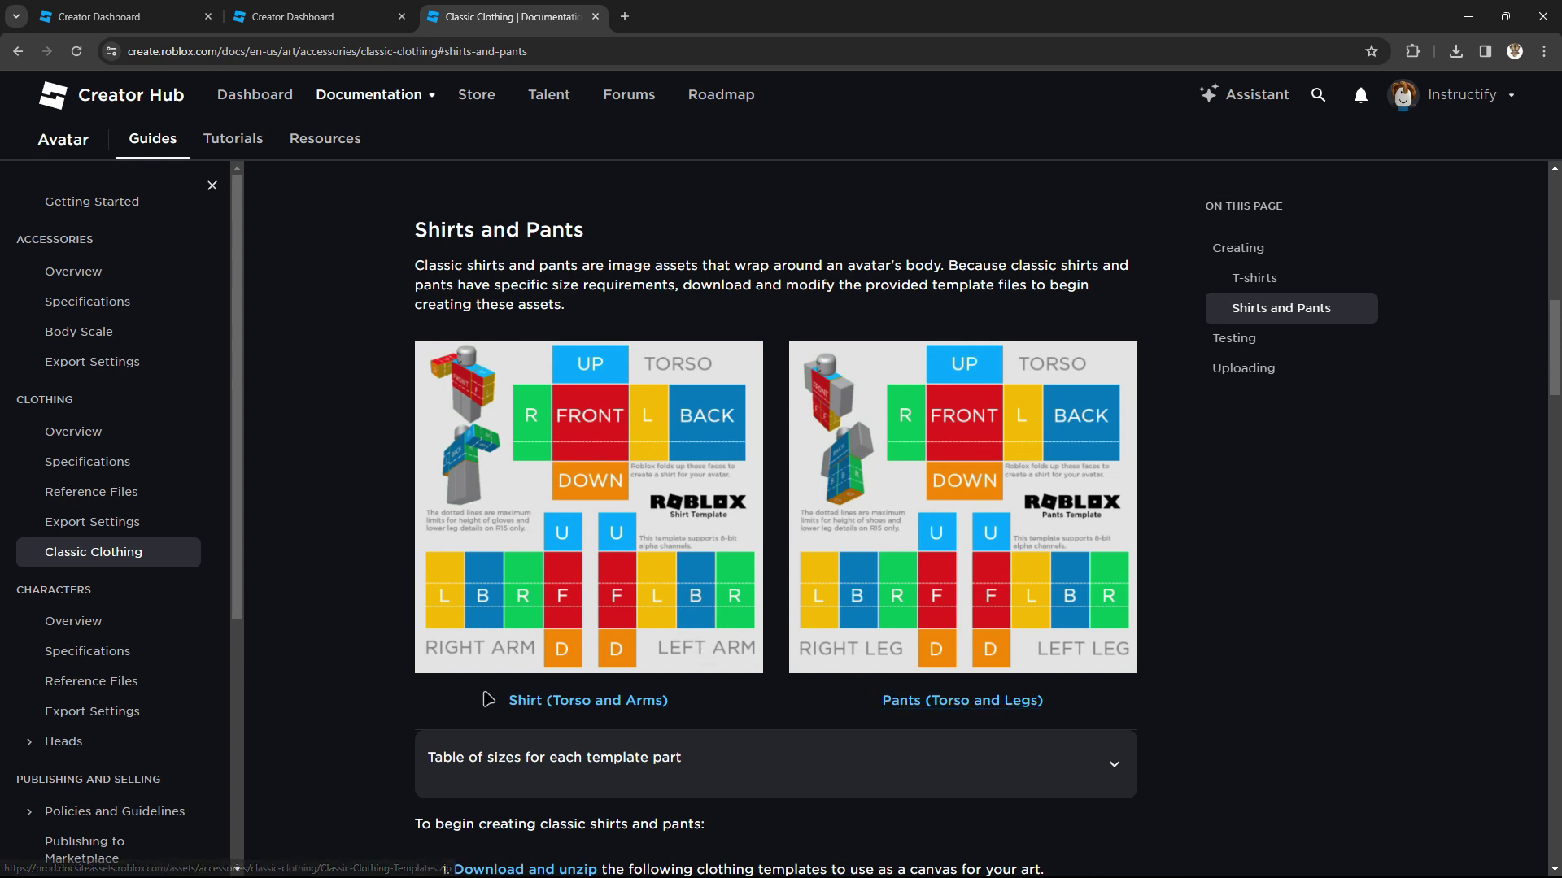
# Step: Save the Shirt (Torso and Arms) template image to Downloads as shirts.webp
pyautogui.rightClick(558, 470)
pyautogui.click(659, 504)
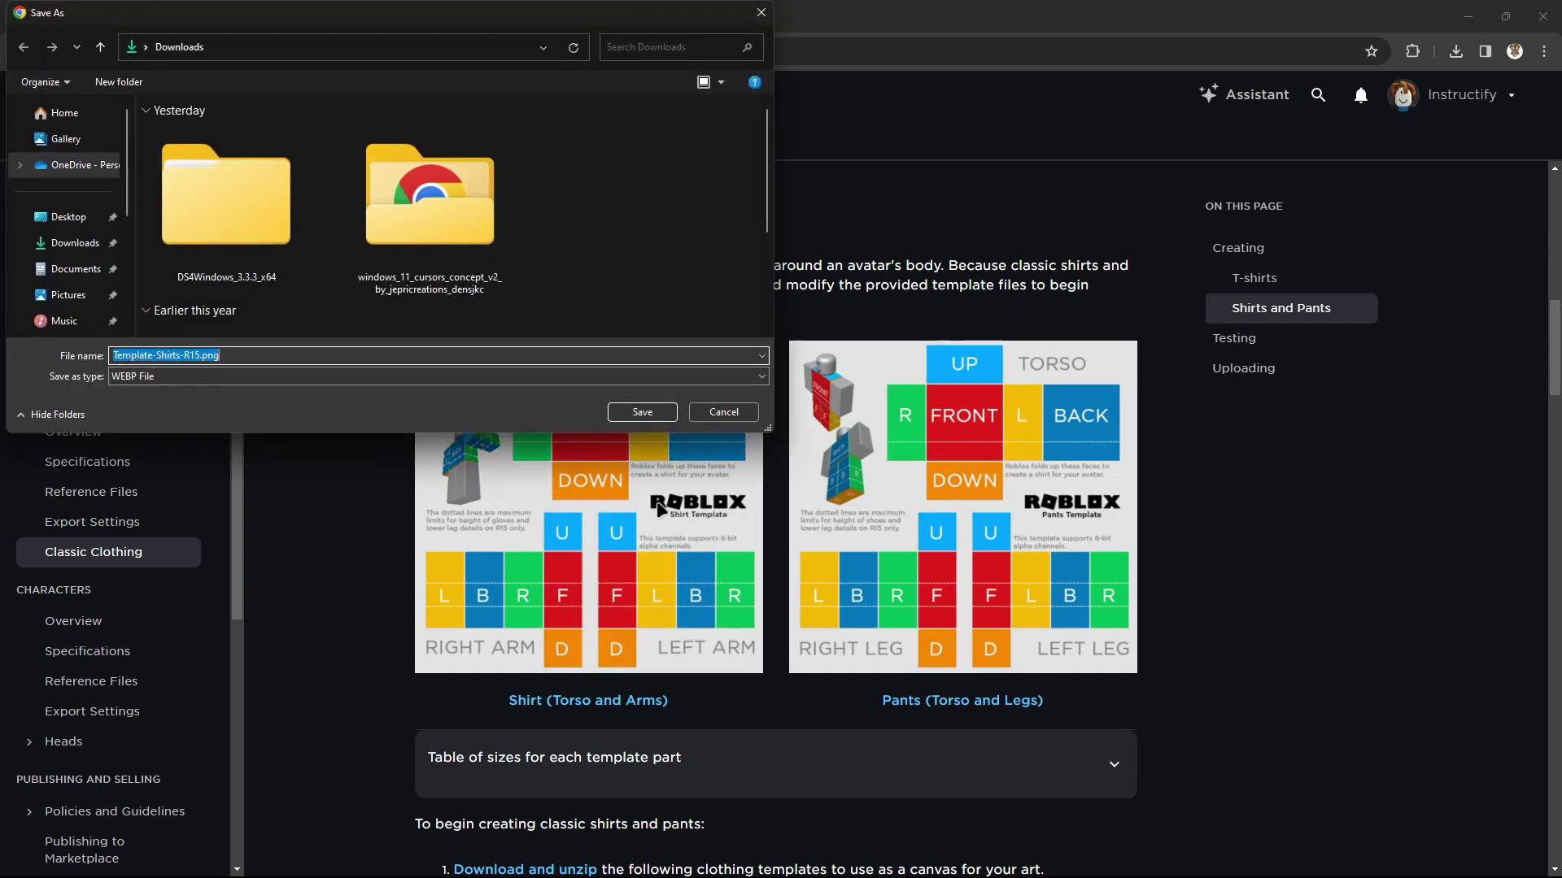
pyautogui.press('BackSpace')
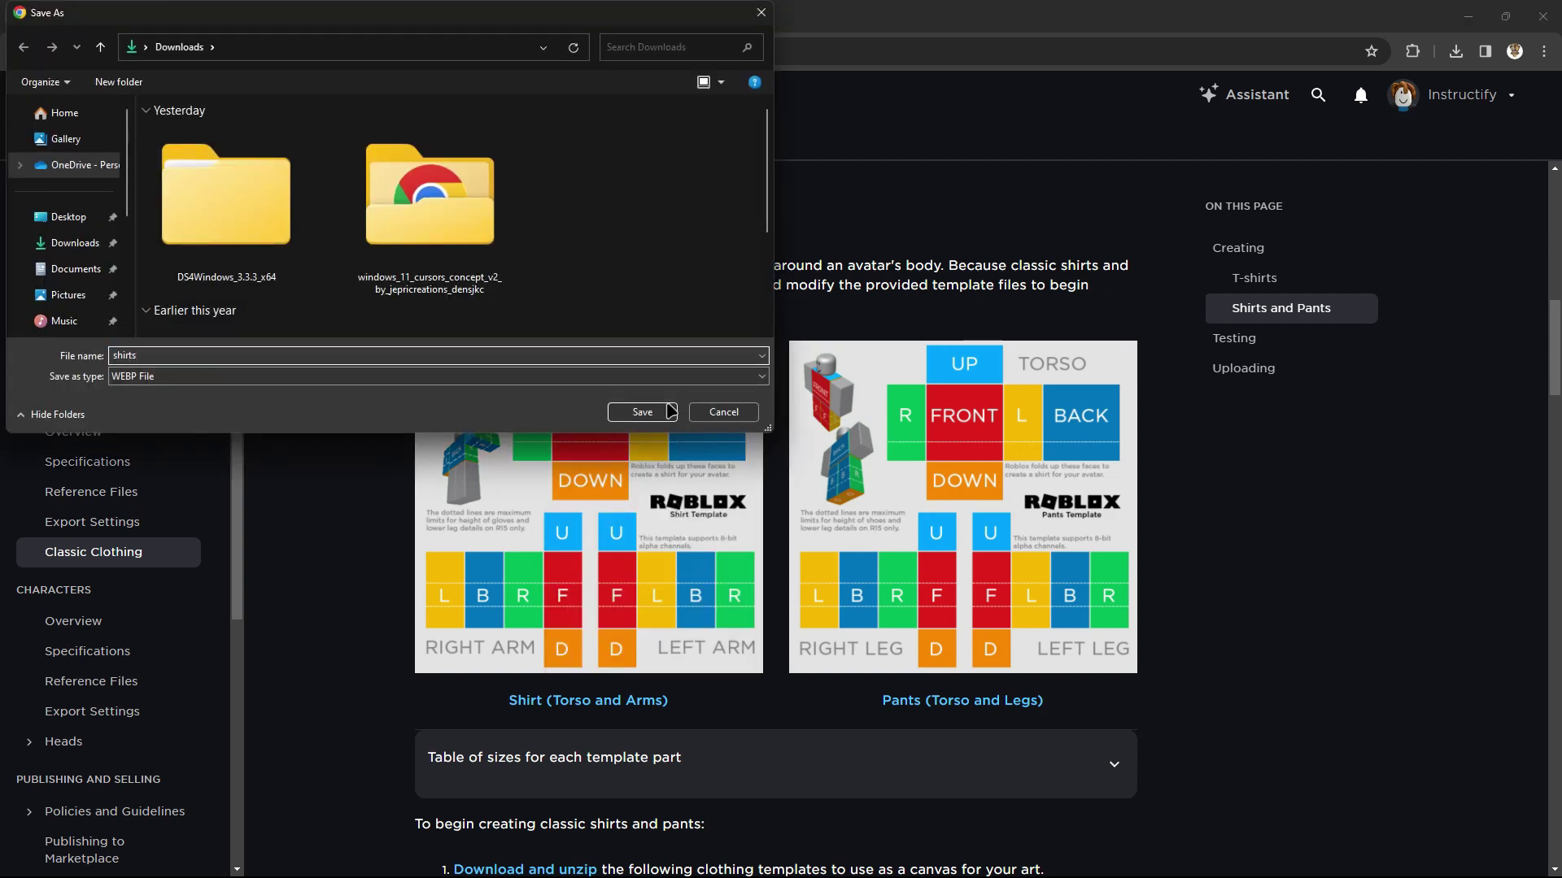
pyautogui.click(667, 411)
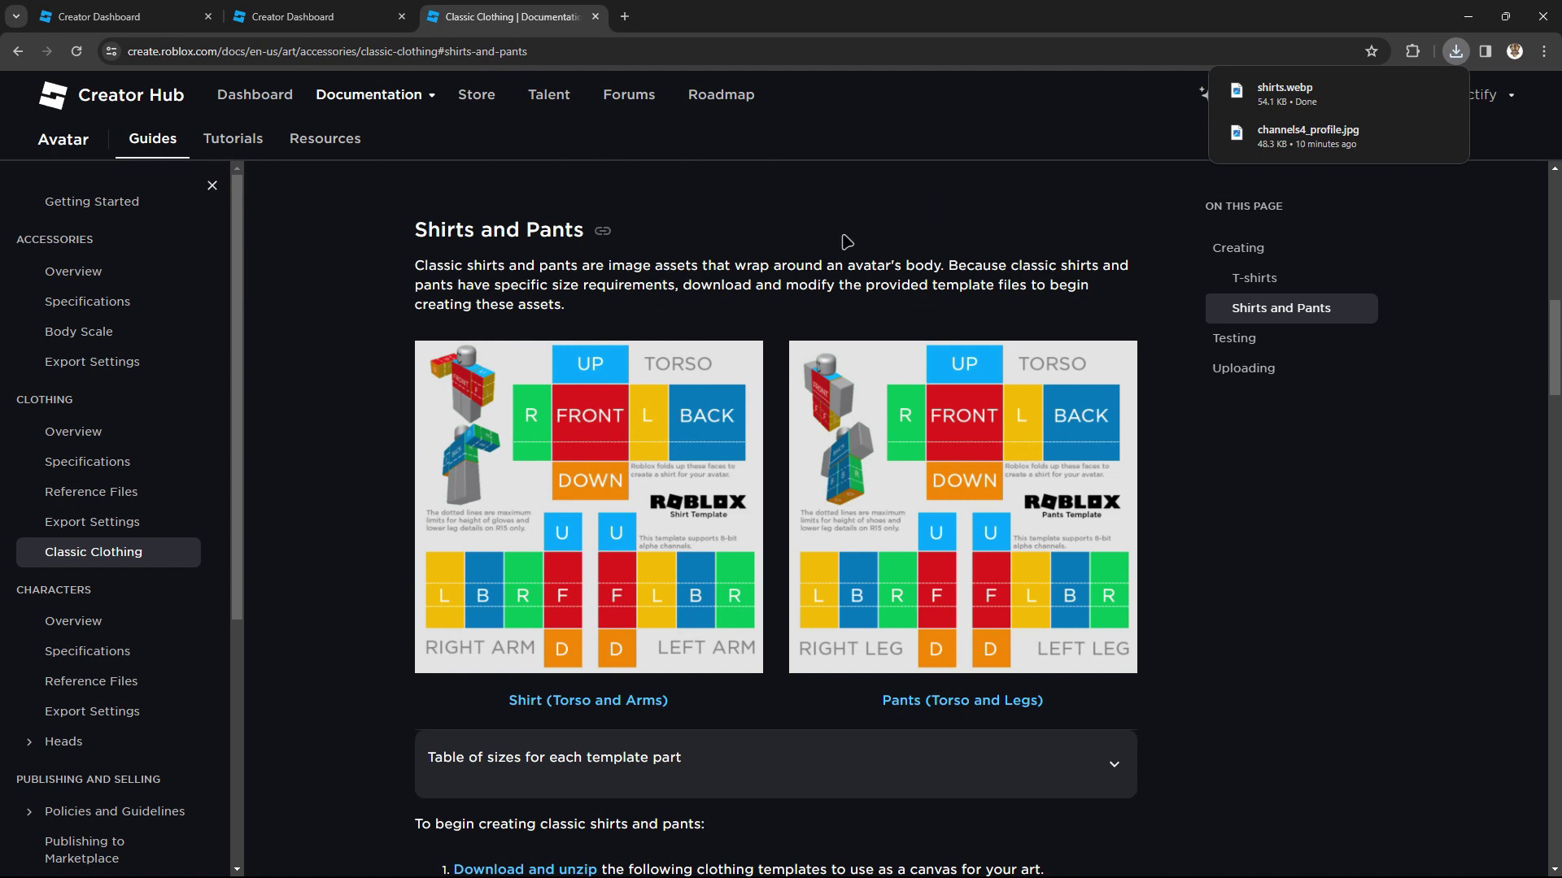
pyautogui.hotkey('ctrl', 't')
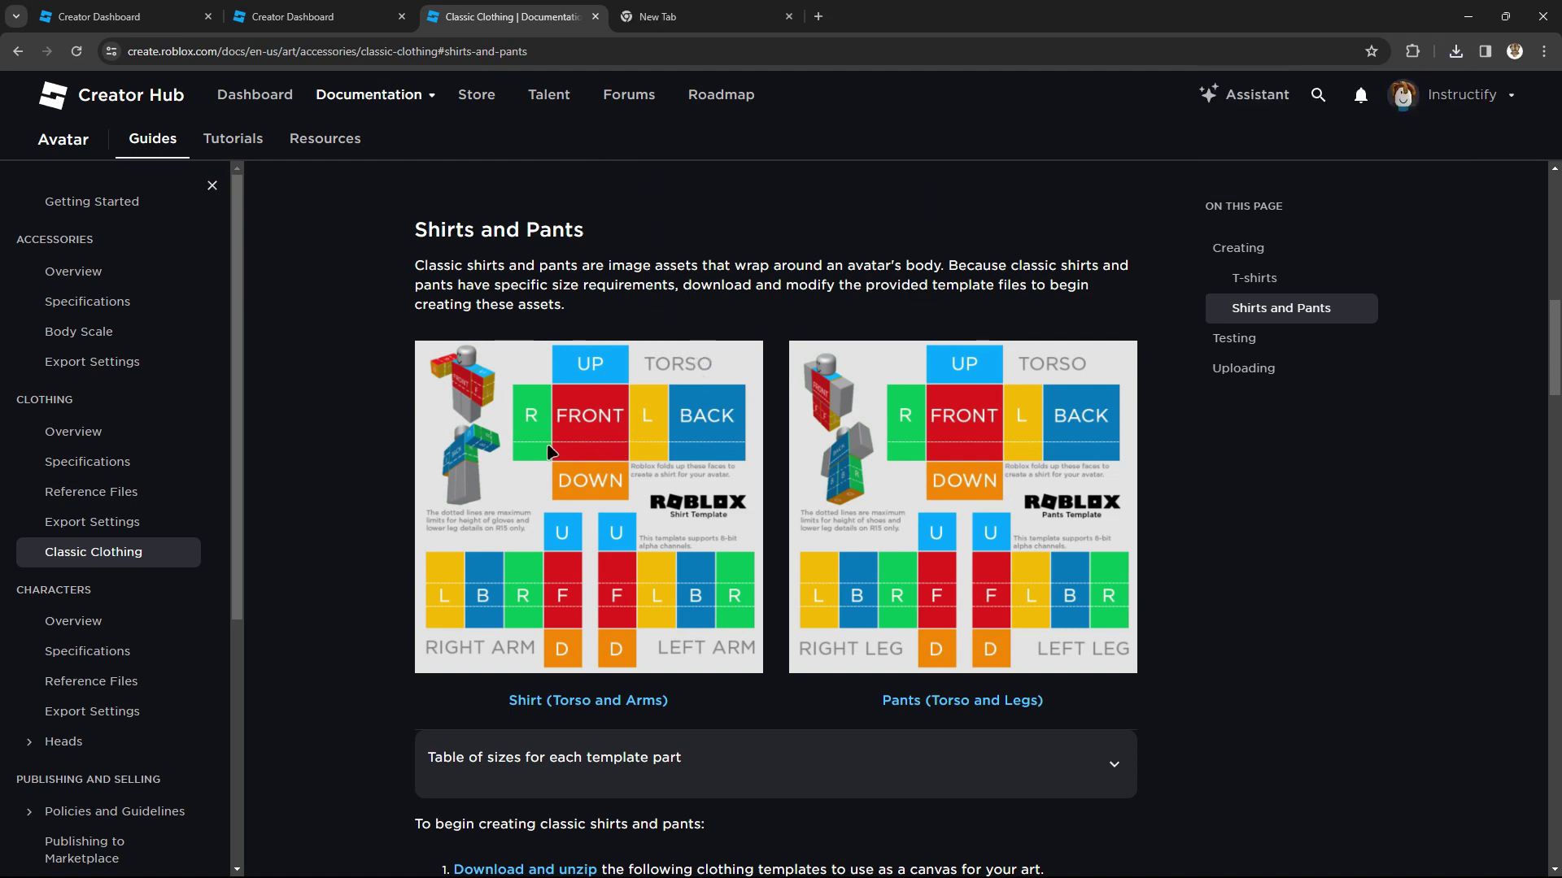
# Step: Go to canva.com and create a new YouTube Thumbnail design (1280 × 720 px)
pyautogui.moveTo(591, 413); pyautogui.dragTo(640, 45)
pyautogui.write('canva')
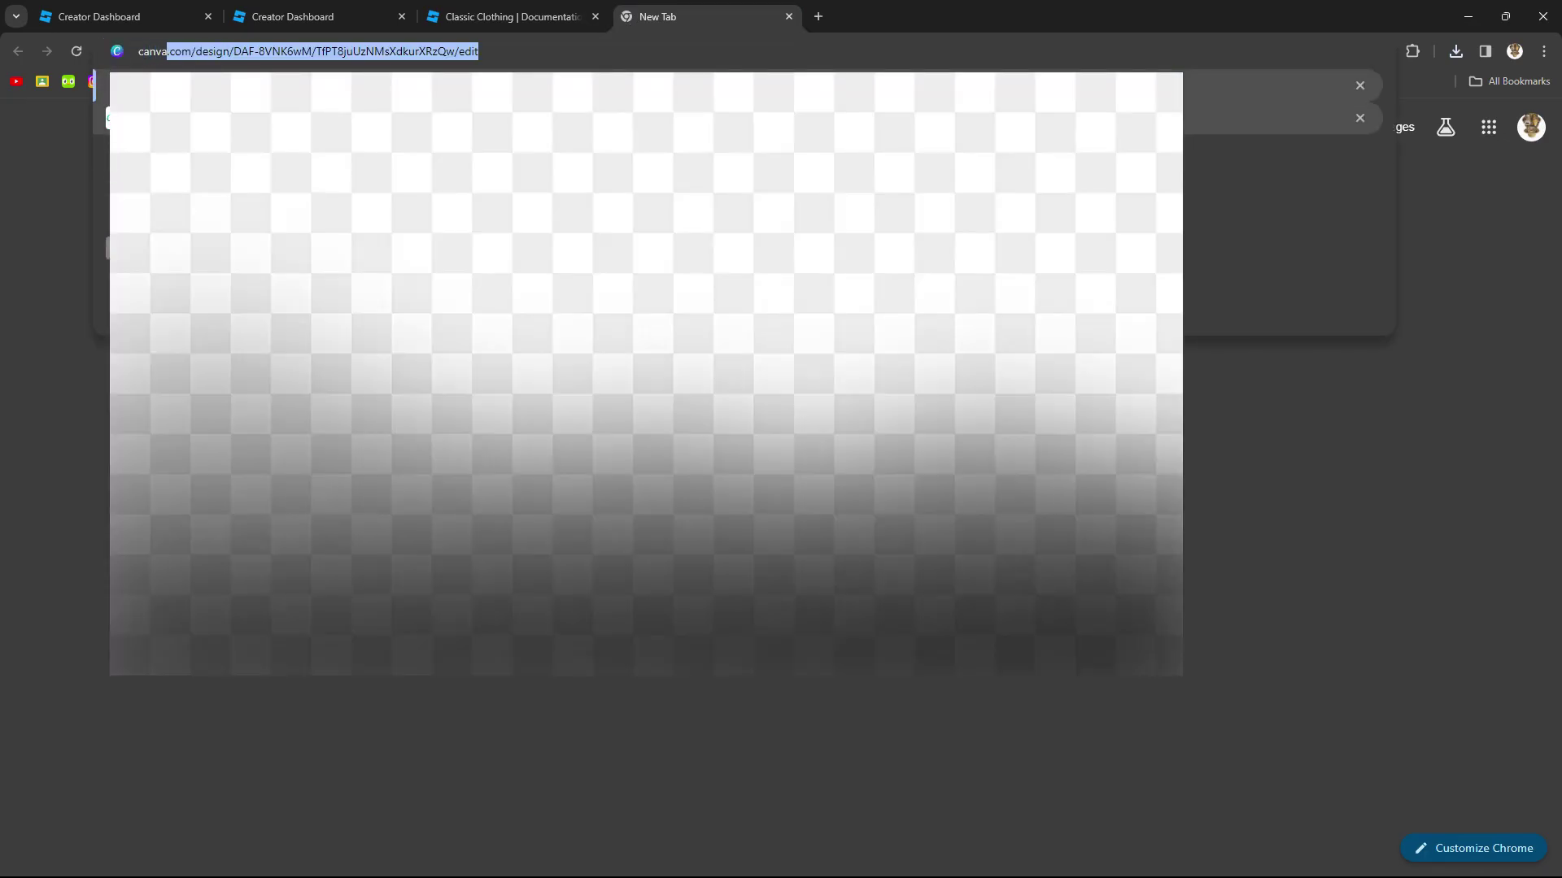
pyautogui.press('Return')
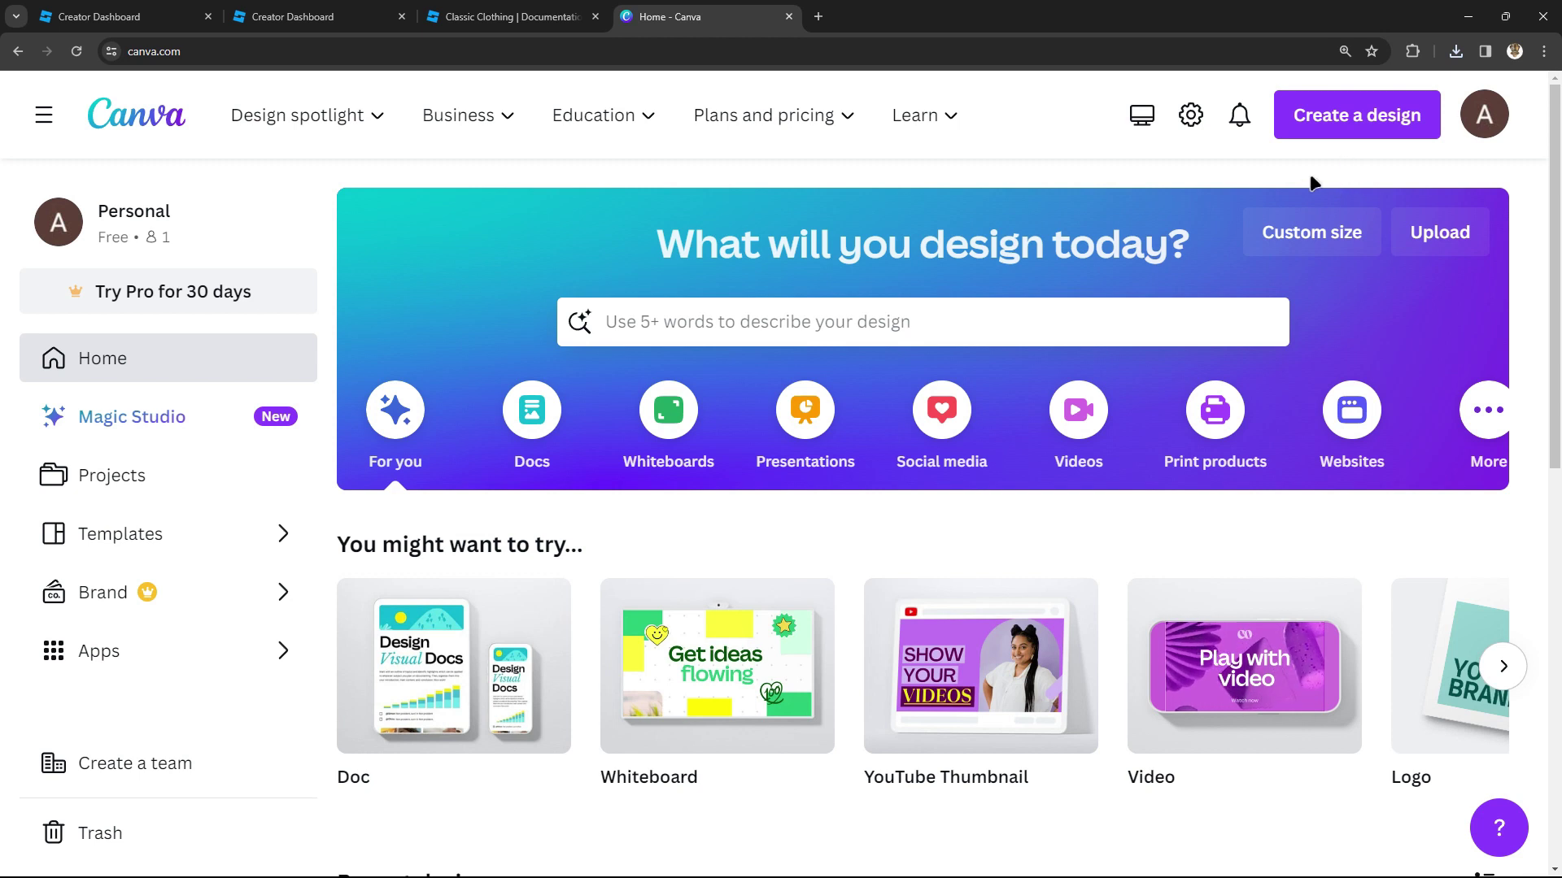
pyautogui.click(1357, 114)
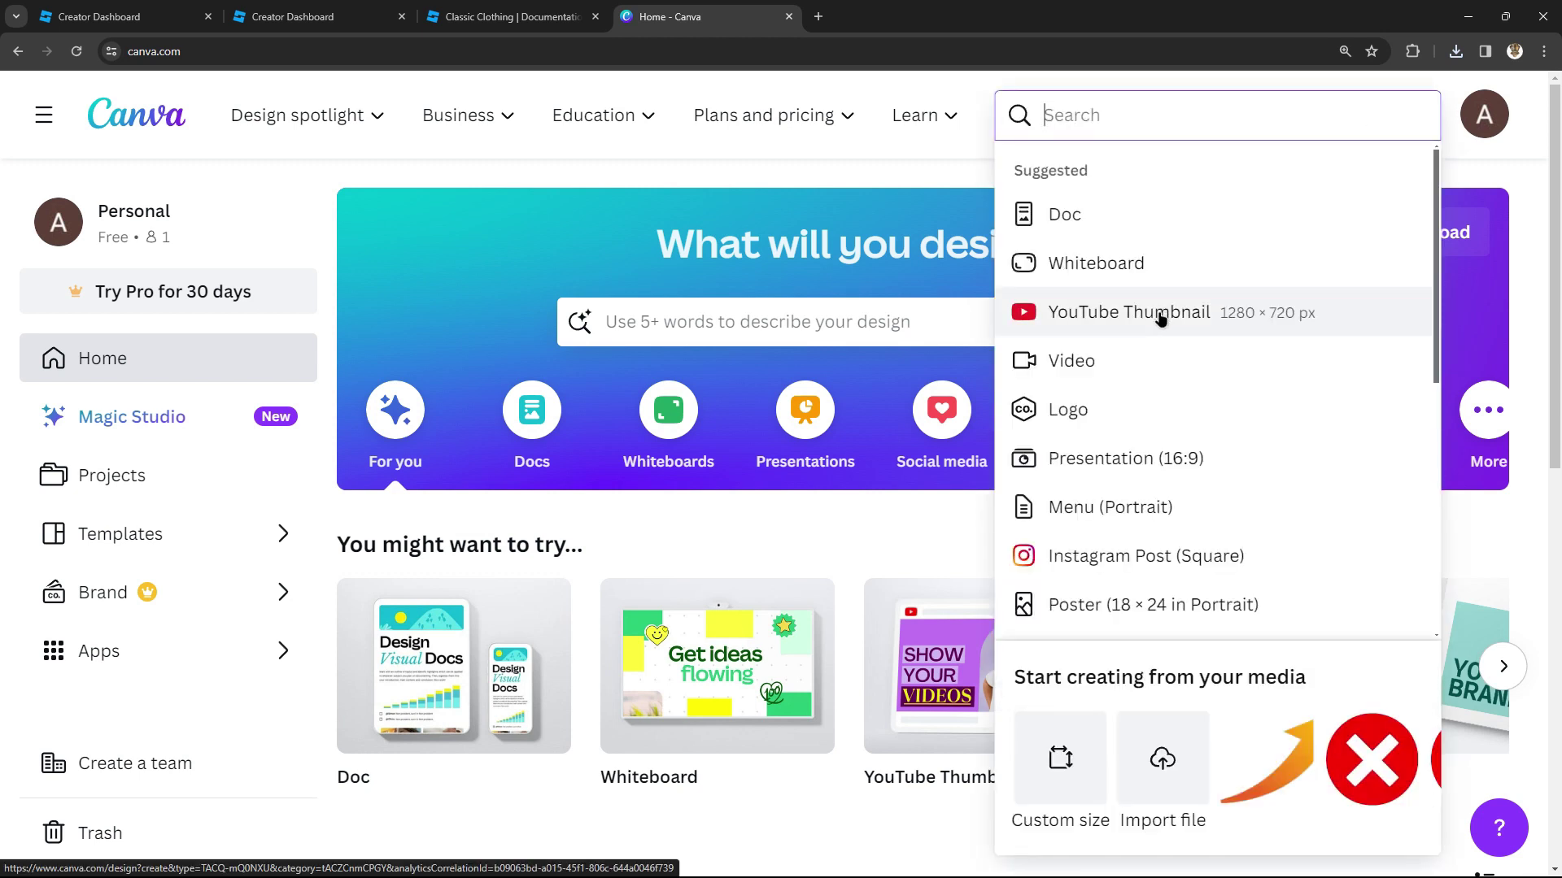
pyautogui.click(1217, 323)
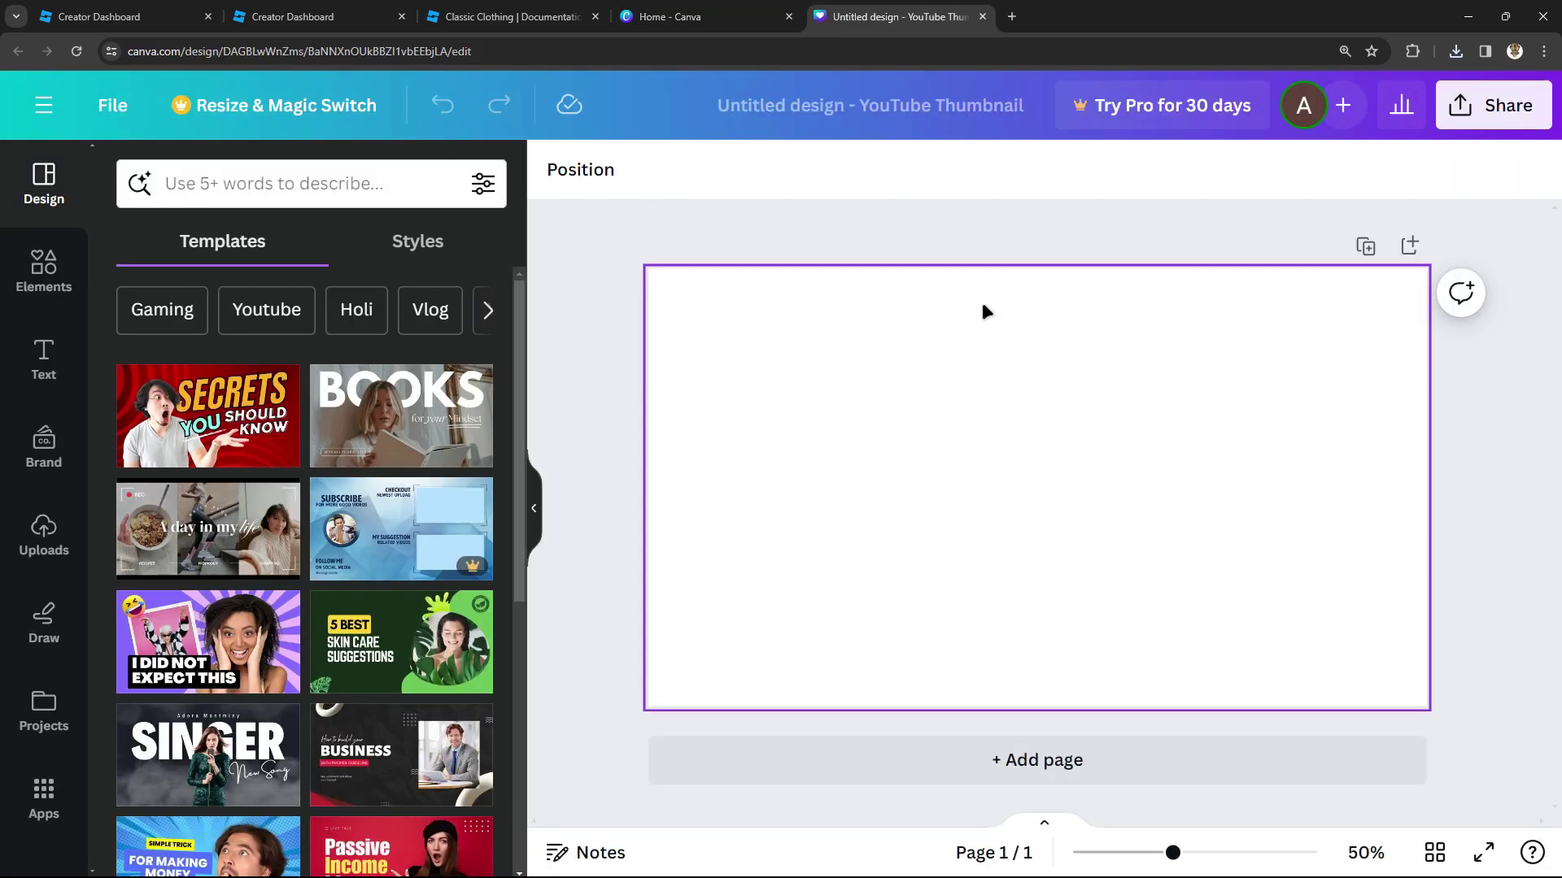
# Step: Upload the shirts template into the design and enlarge it, centred on the page
pyautogui.click(42, 549)
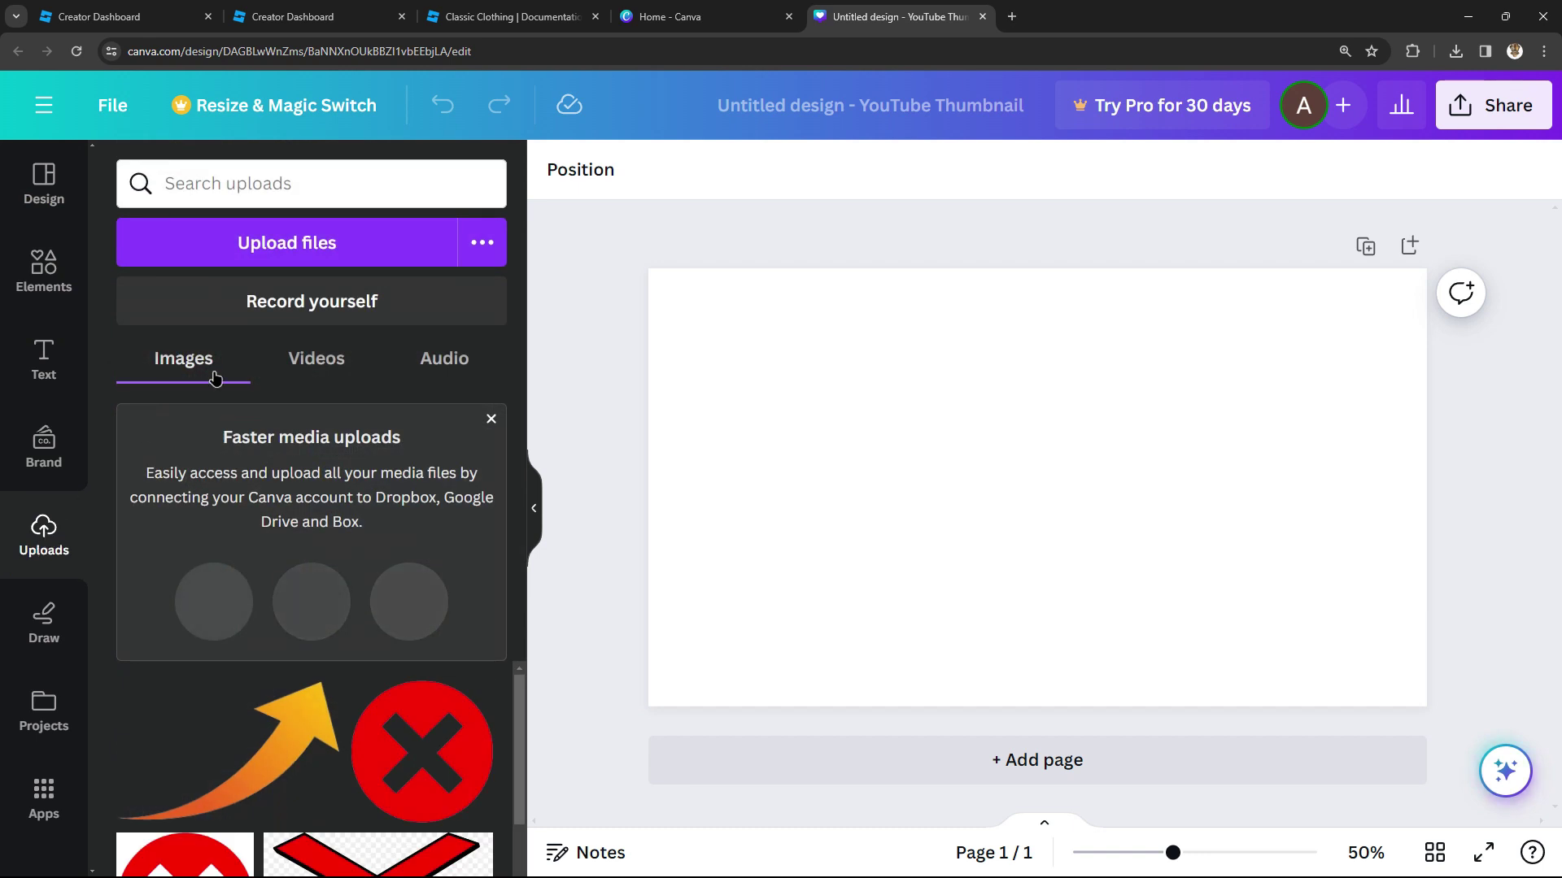
pyautogui.click(353, 257)
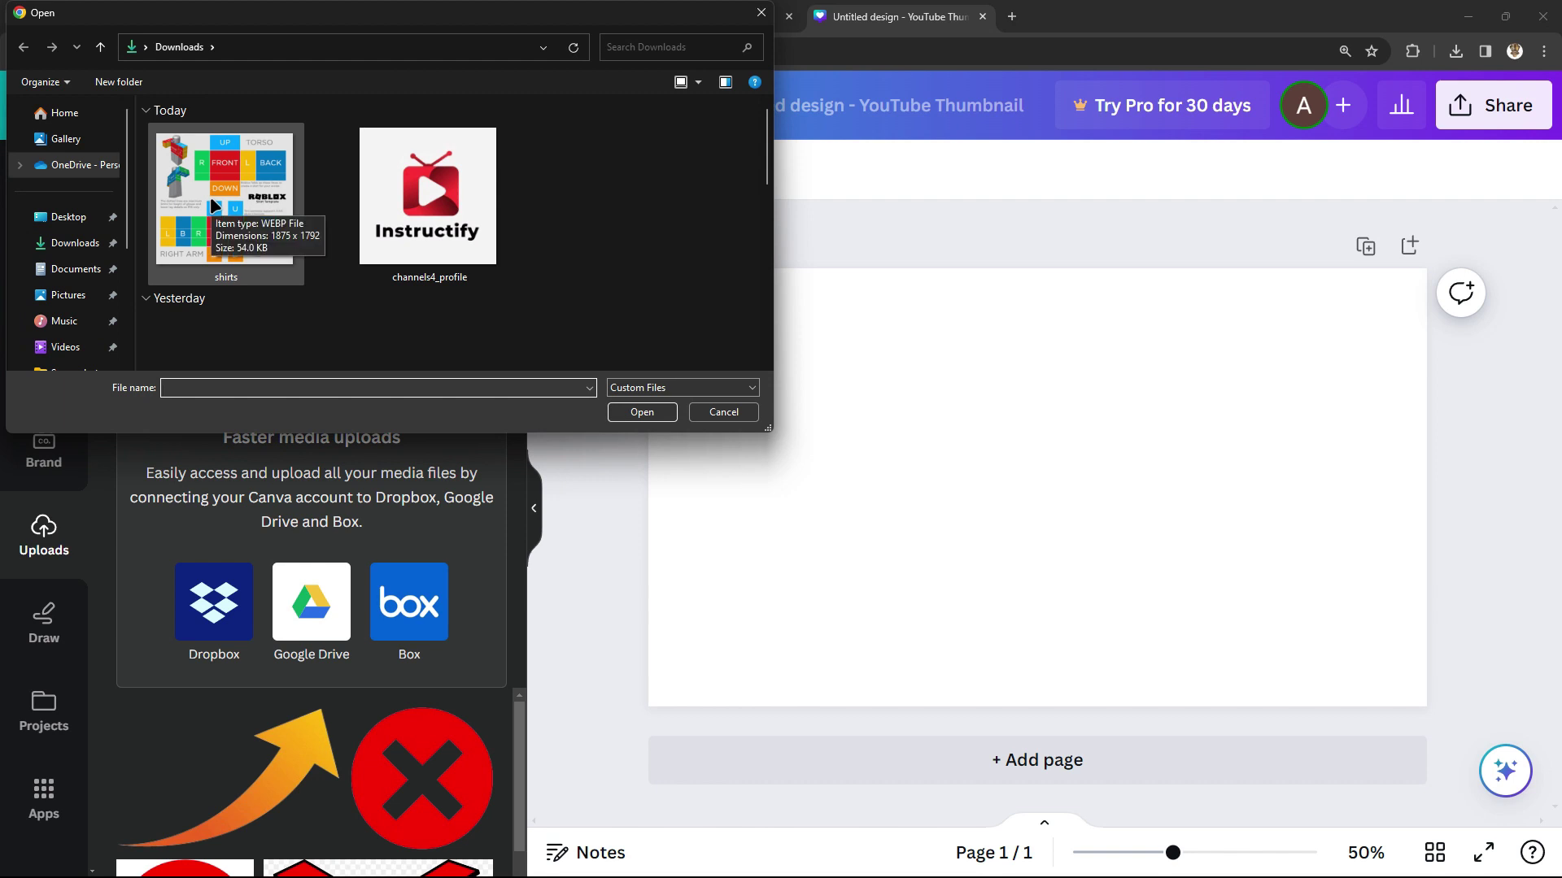
pyautogui.doubleClick(215, 207)
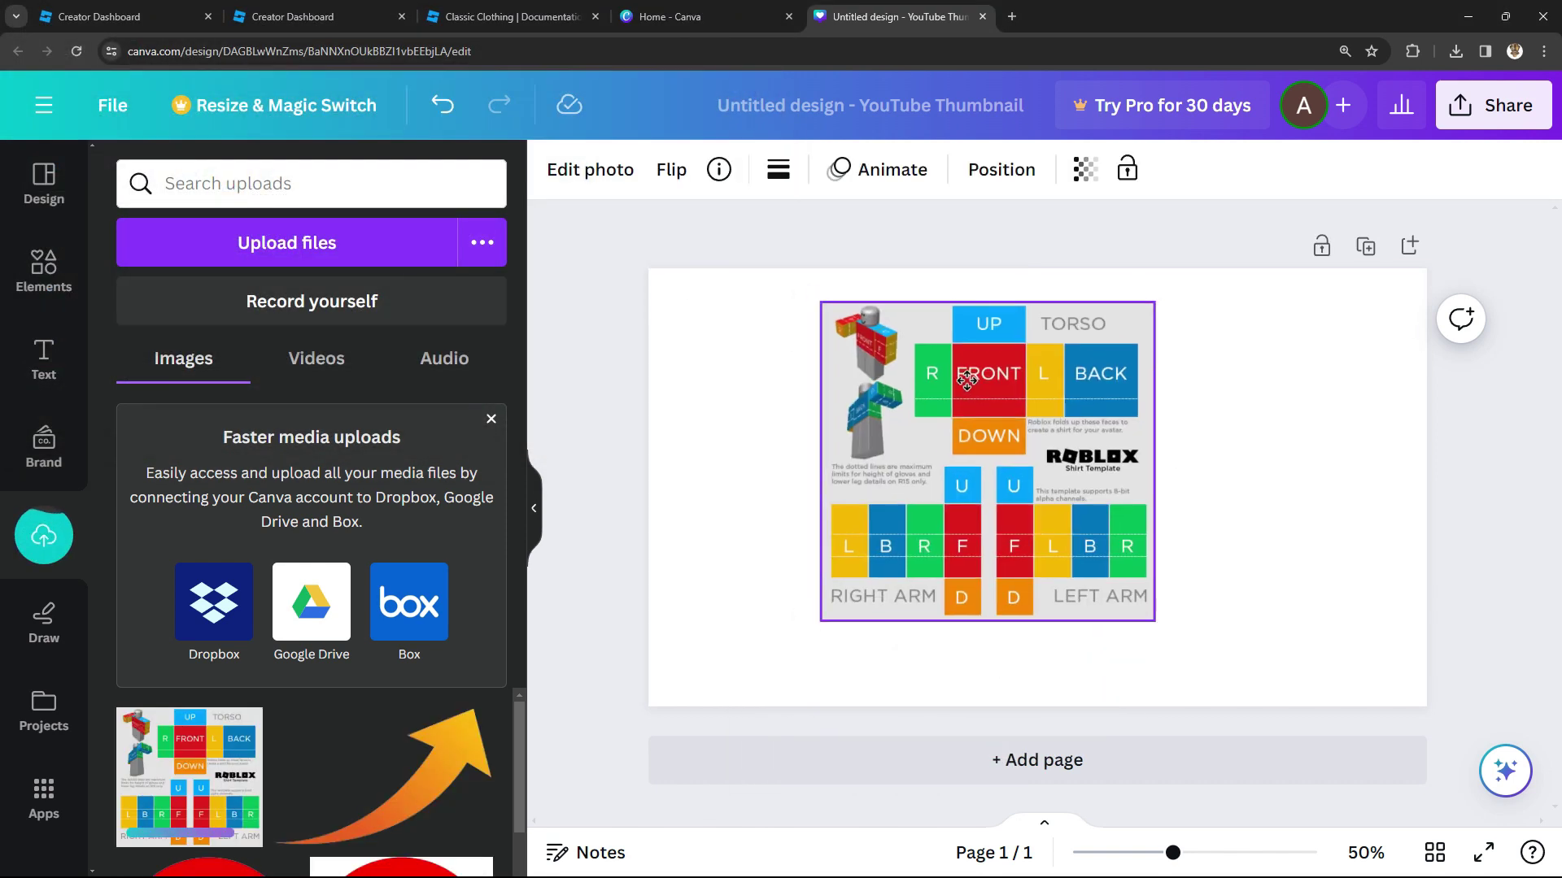
pyautogui.moveTo(1163, 628); pyautogui.dragTo(1210, 641)
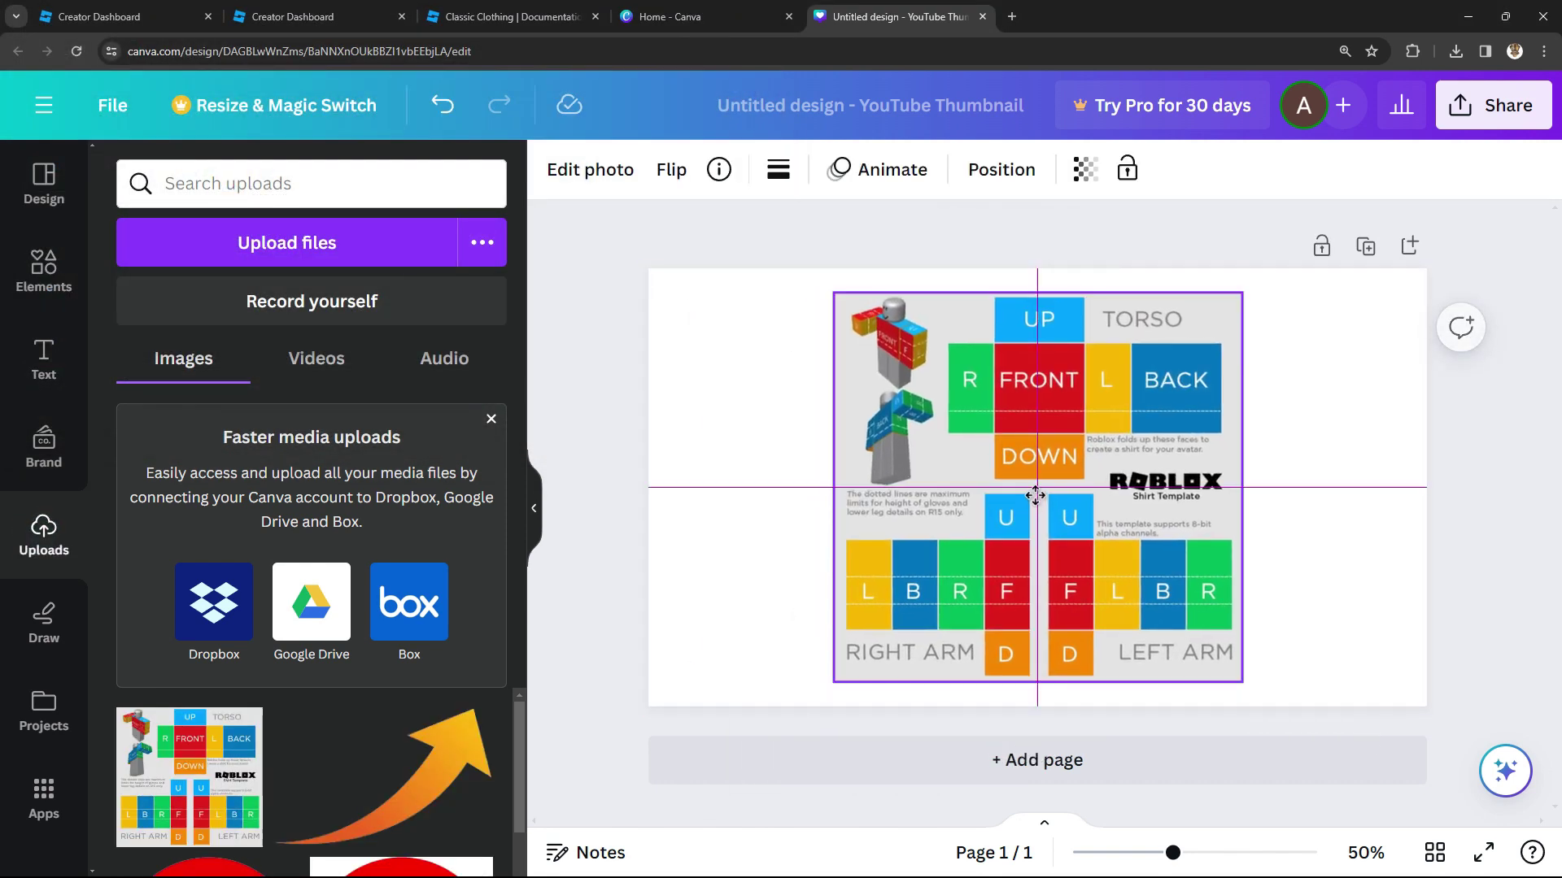
pyautogui.moveTo(835, 294)
pyautogui.mouseDown()
pyautogui.moveTo(802, 270)
pyautogui.moveTo(830, 289)
pyautogui.mouseUp()
pyautogui.hotkey('ctrl', '0')
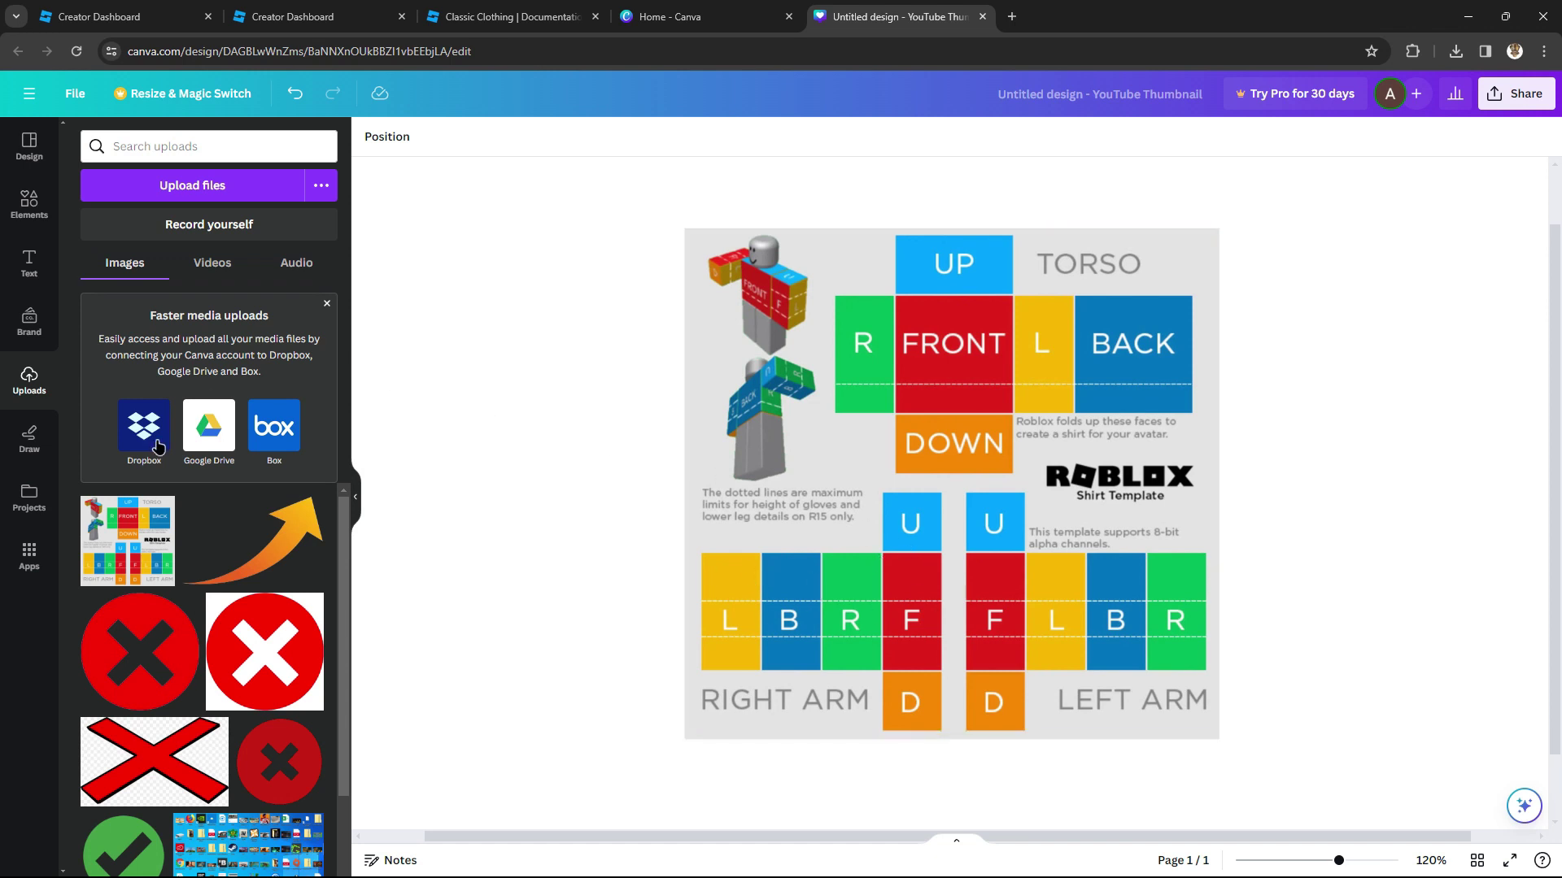
# Step: Upload the Instructify logo (channels4_profile), place it on the page and shrink it left of the template
pyautogui.click(229, 188)
pyautogui.doubleClick(418, 233)
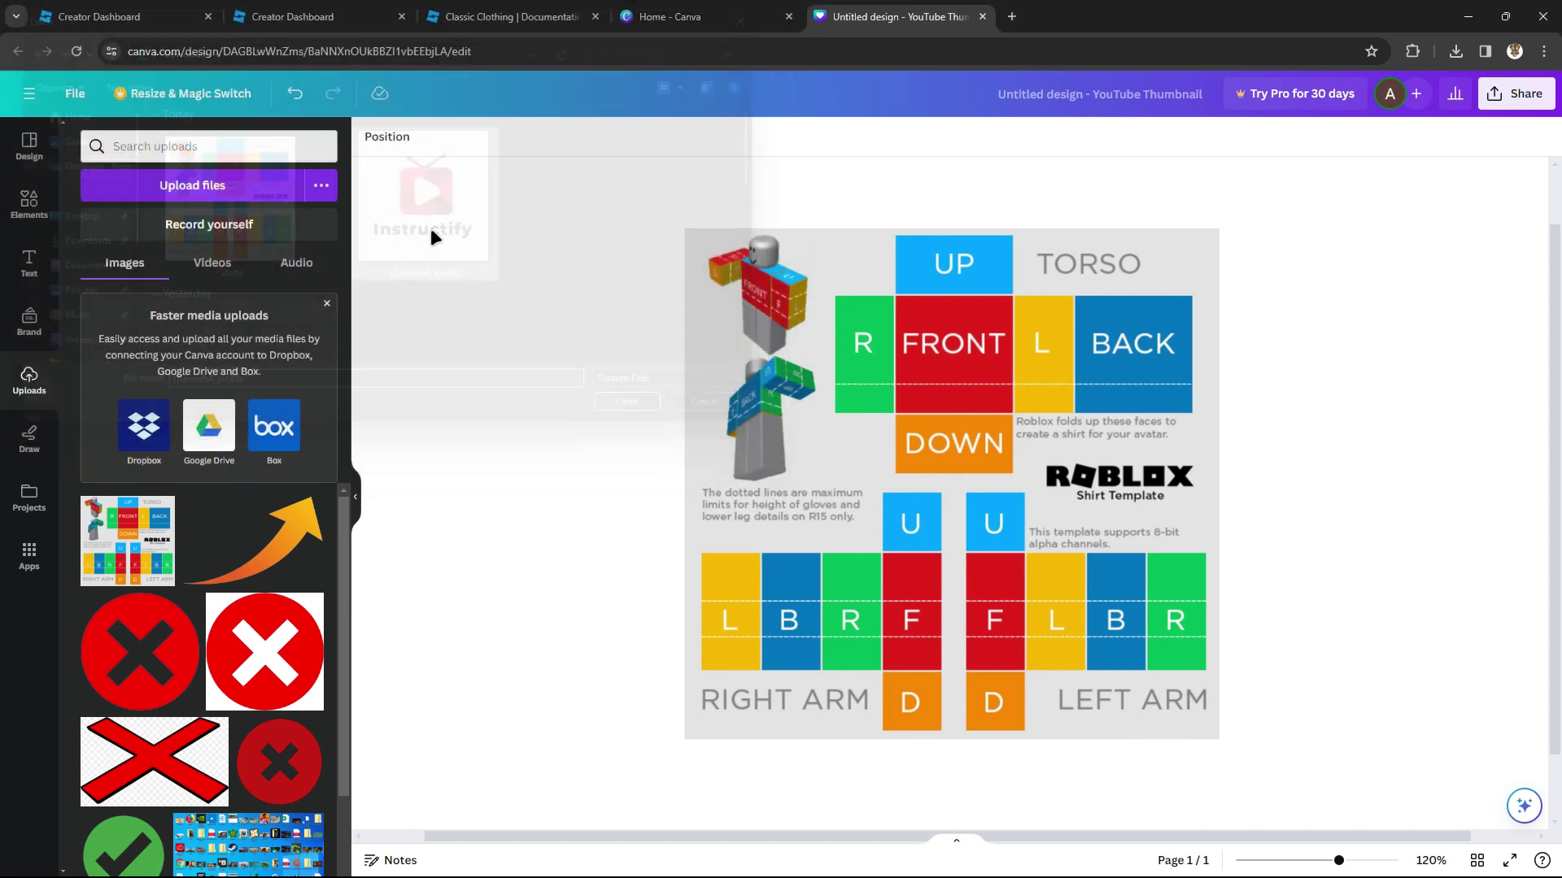
pyautogui.moveTo(139, 555); pyautogui.dragTo(456, 412)
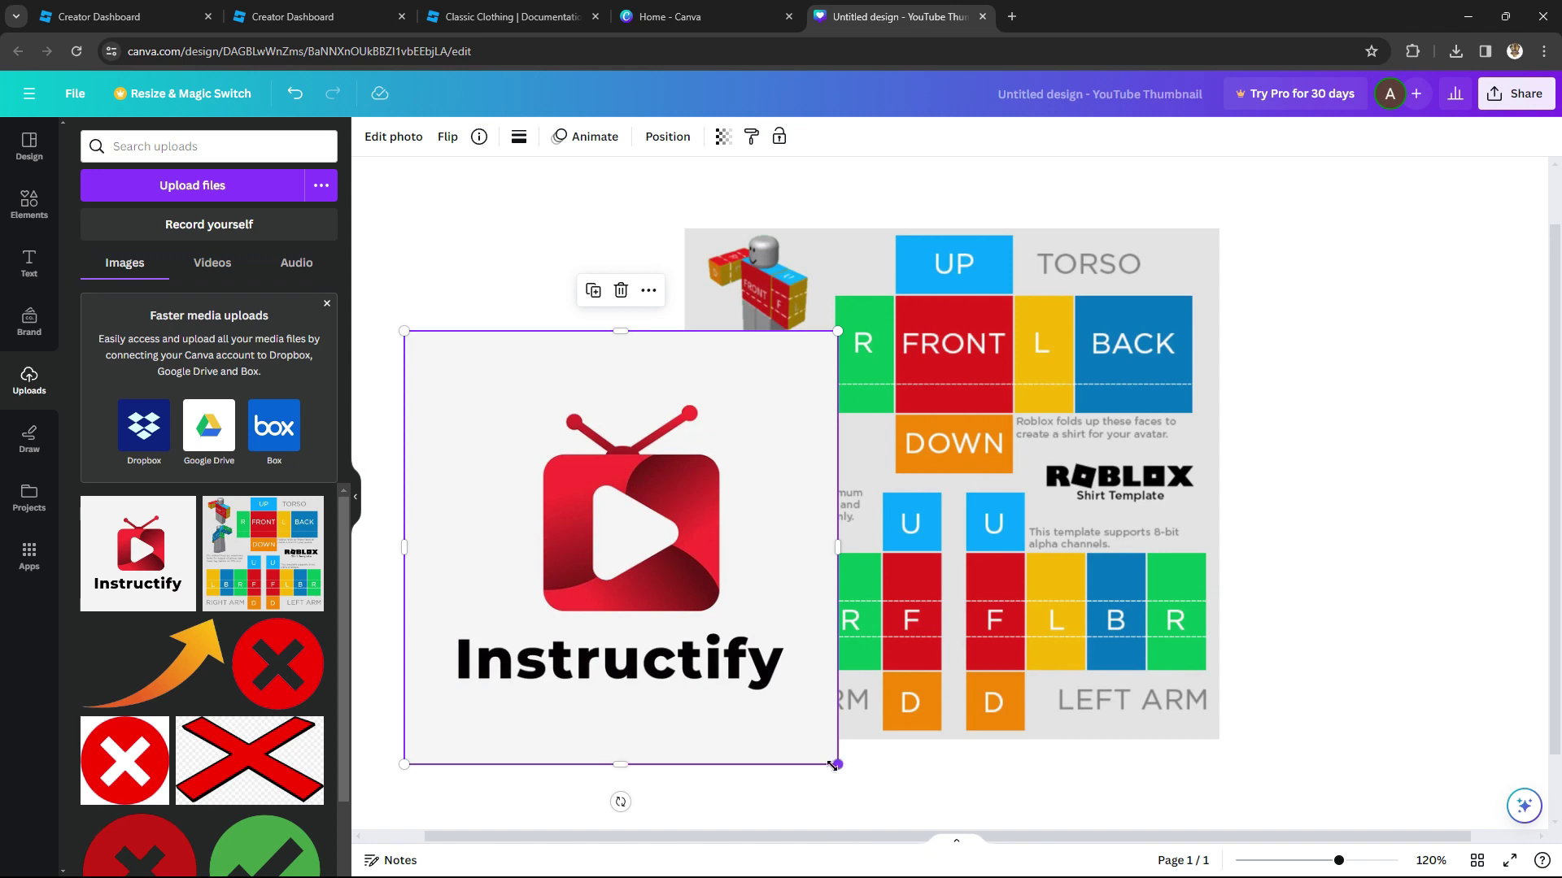
pyautogui.moveTo(832, 764); pyautogui.dragTo(656, 582)
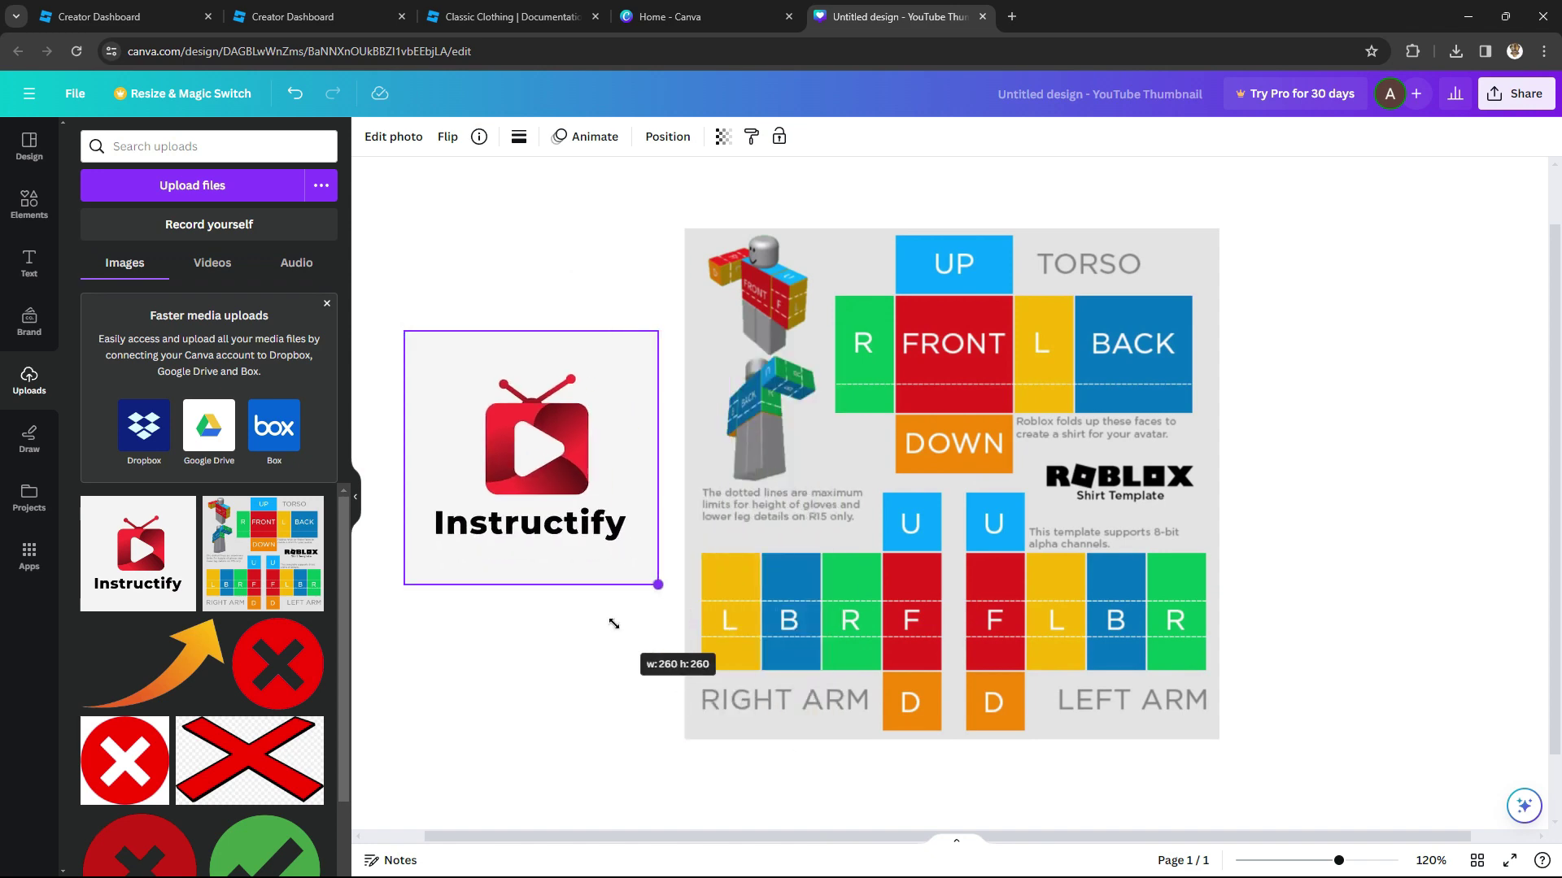
# Step: Search Google for 'Blue' and drag a solid blue image into Canva's uploads
pyautogui.click(1013, 18)
pyautogui.write('Blue')
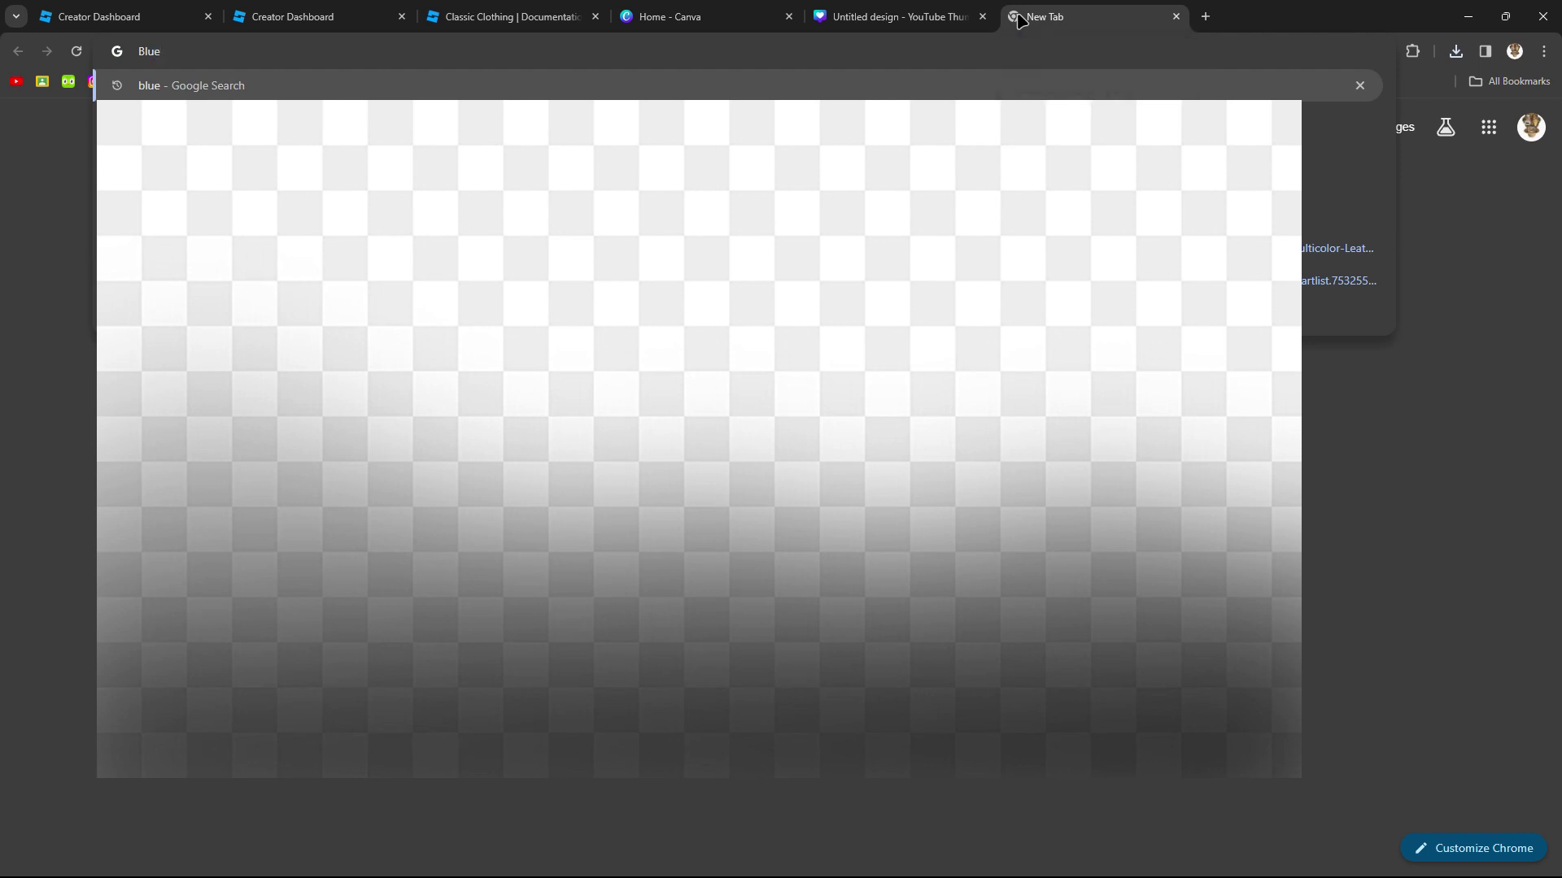
pyautogui.press('Return')
pyautogui.moveTo(443, 446); pyautogui.dragTo(235, 440)
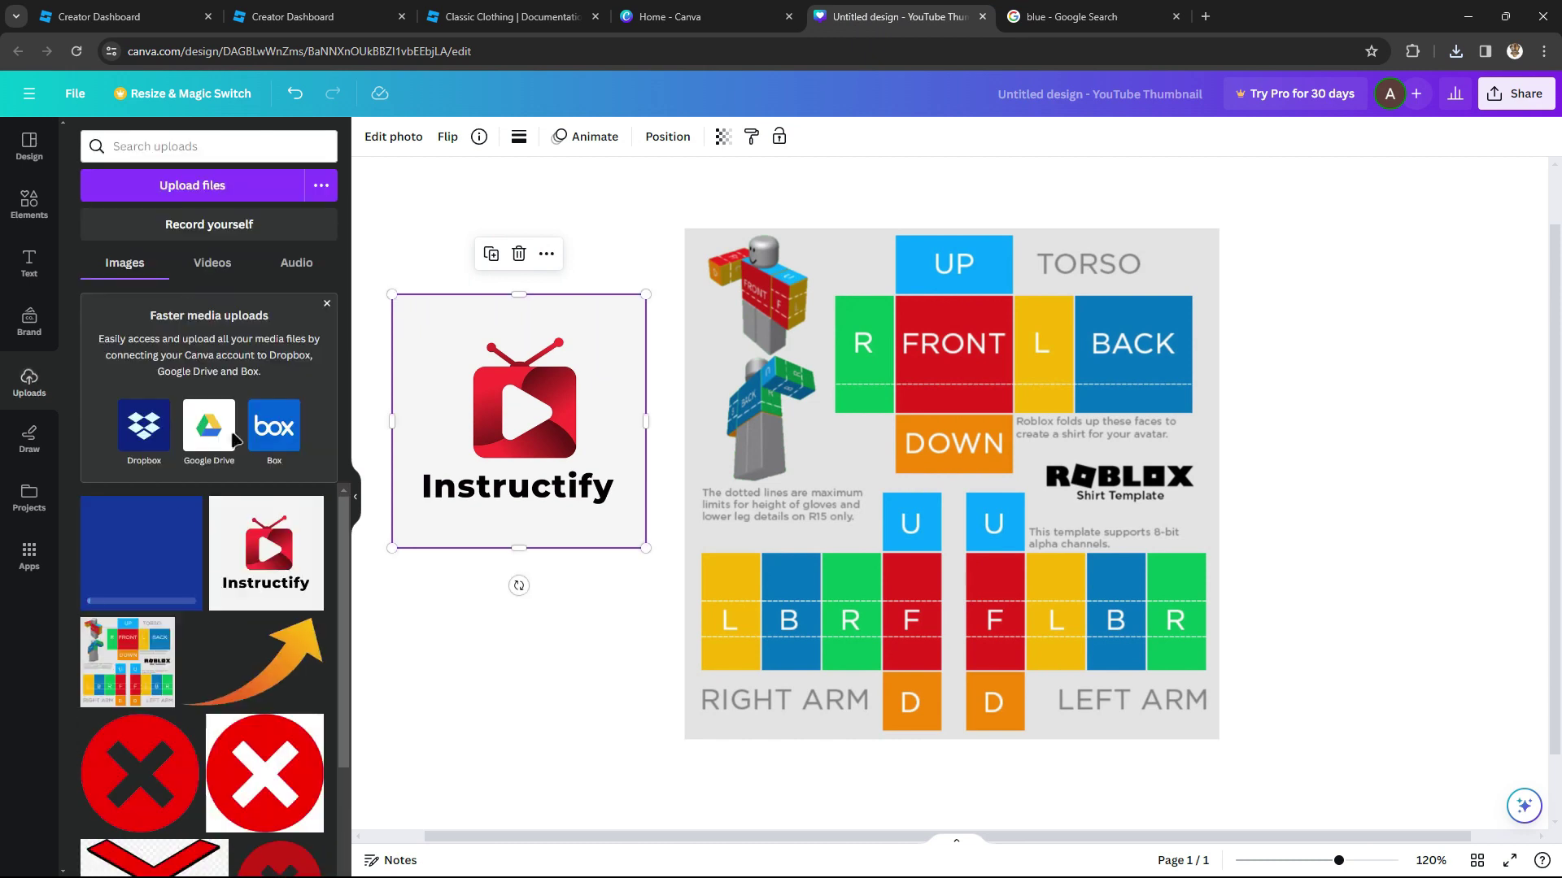
# Step: Place the blue image and size it to about 244 × 116 over the right-arm L, B, R, F panels
pyautogui.moveTo(106, 521); pyautogui.dragTo(517, 686)
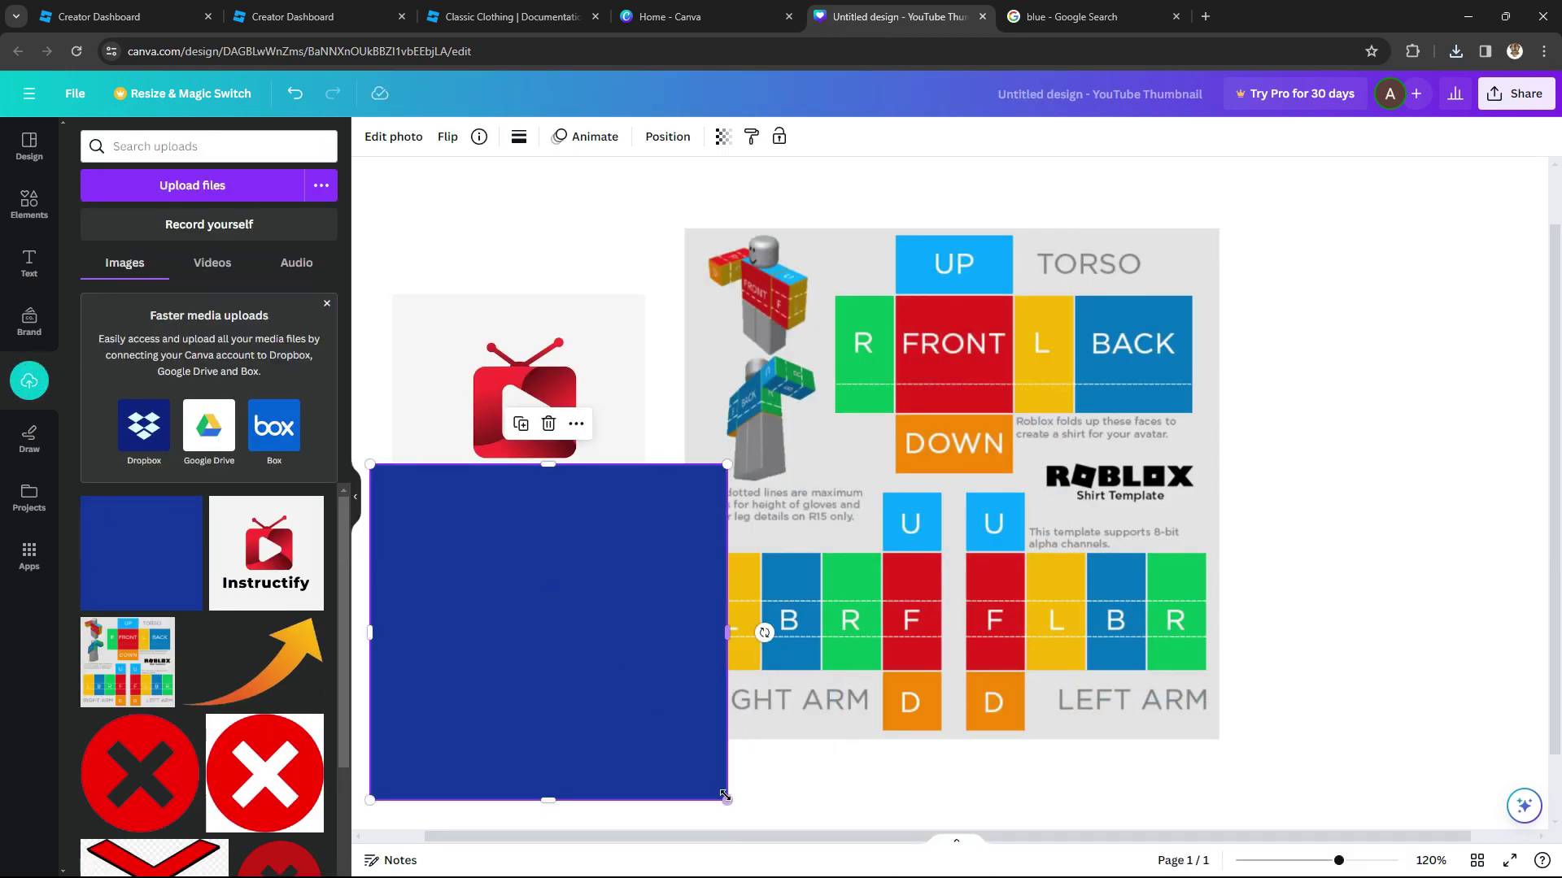
pyautogui.moveTo(724, 794); pyautogui.dragTo(592, 657)
pyautogui.moveTo(511, 548); pyautogui.dragTo(829, 599)
pyautogui.moveTo(914, 732); pyautogui.dragTo(895, 703)
pyautogui.moveTo(768, 597); pyautogui.dragTo(942, 606)
pyautogui.moveTo(828, 660); pyautogui.dragTo(828, 670)
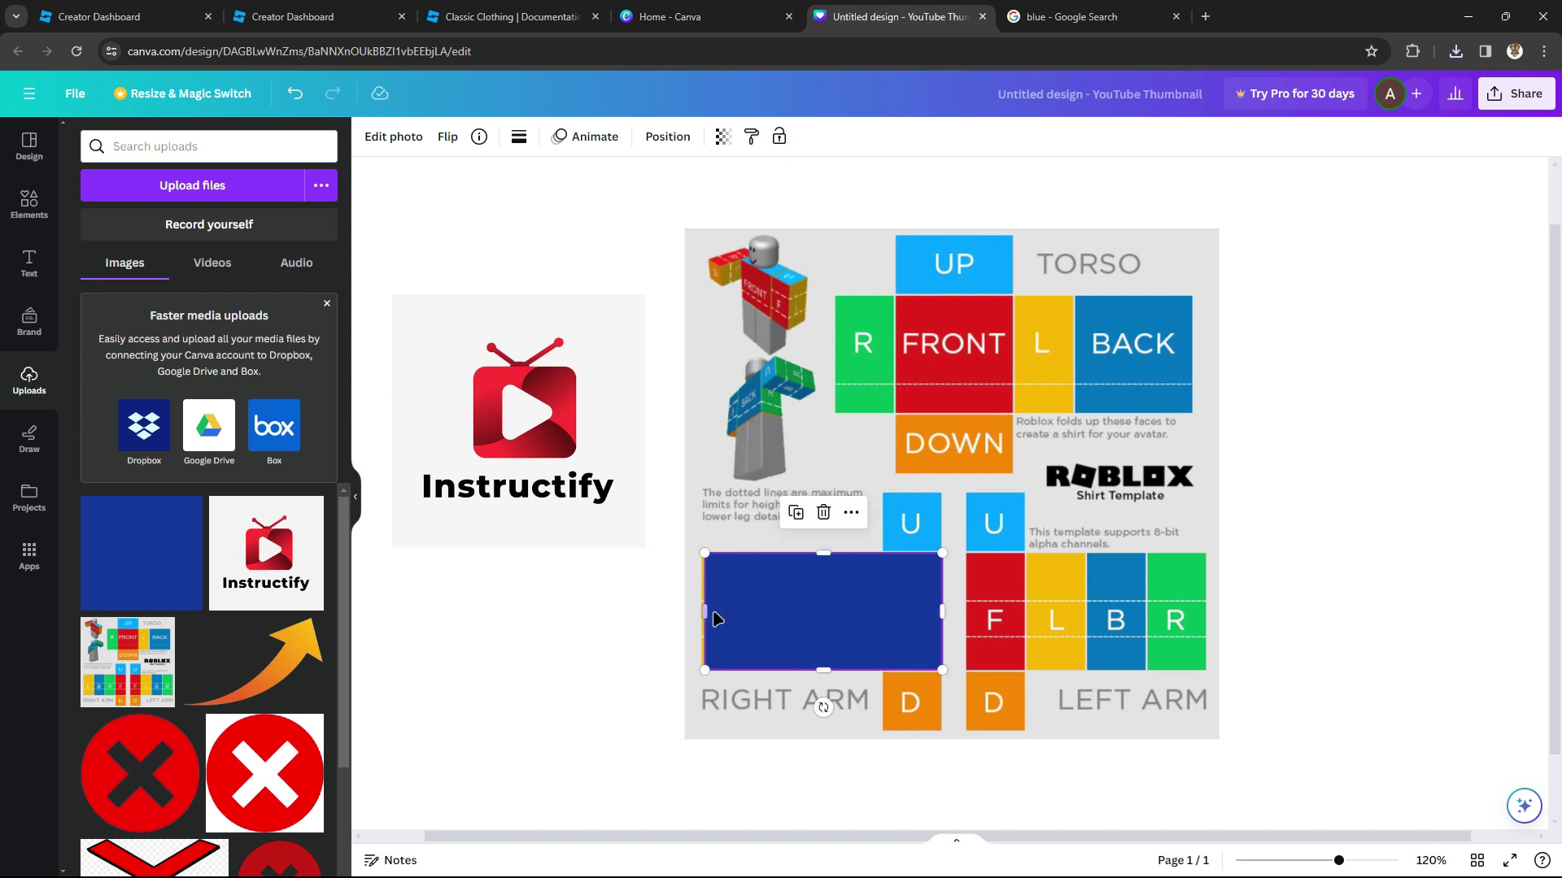
pyautogui.moveTo(710, 612); pyautogui.dragTo(705, 611)
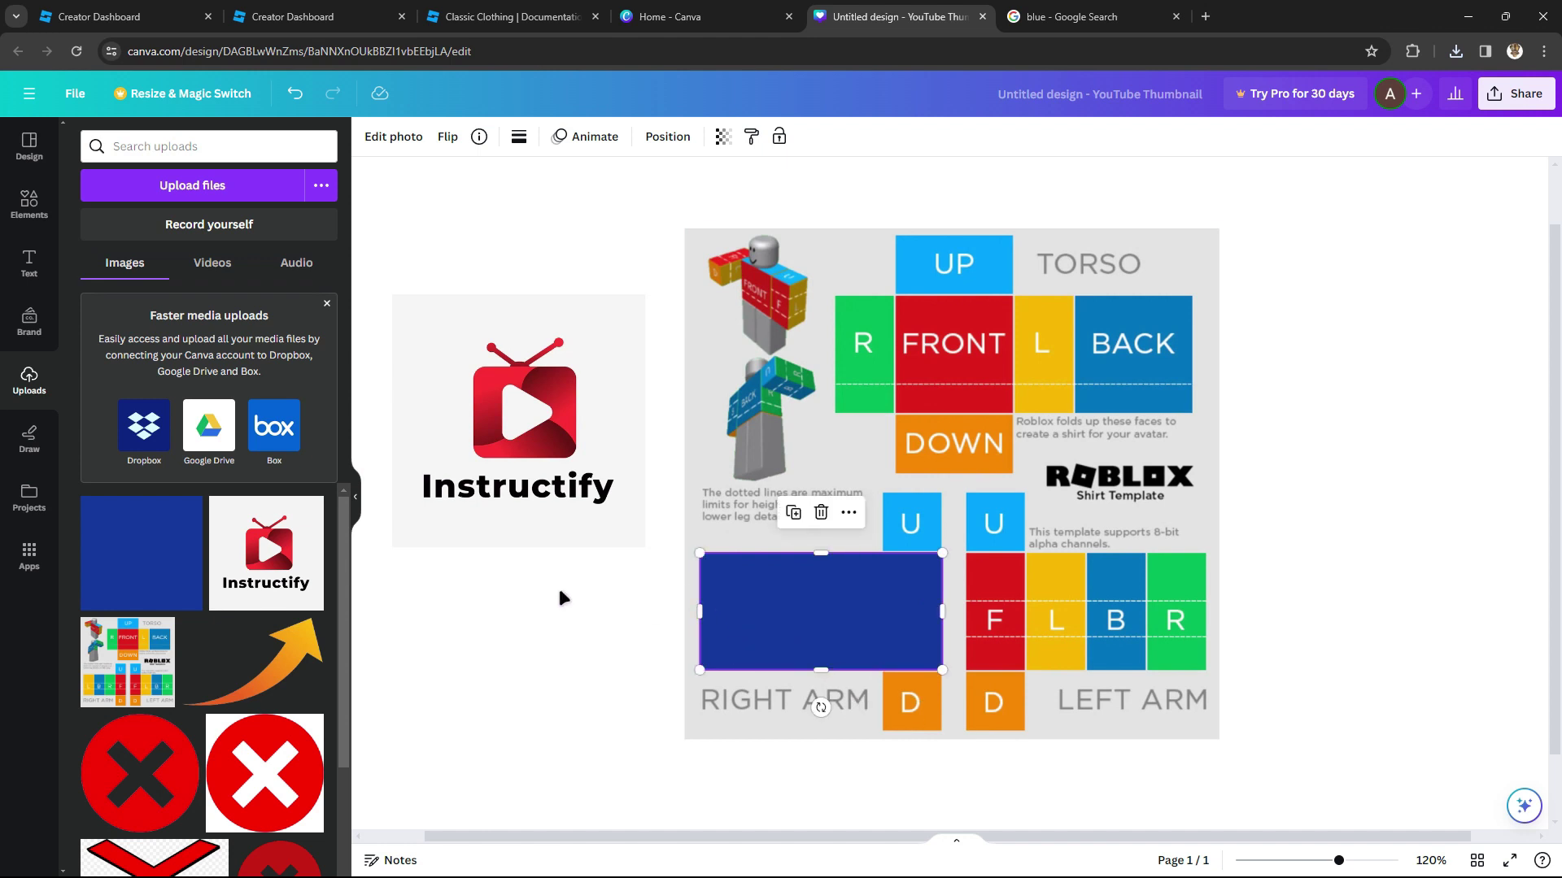
# Step: Duplicate the blue rectangle over the left-arm panels, widen it, and drag the Instructify logo onto the torso
pyautogui.rightClick(808, 613)
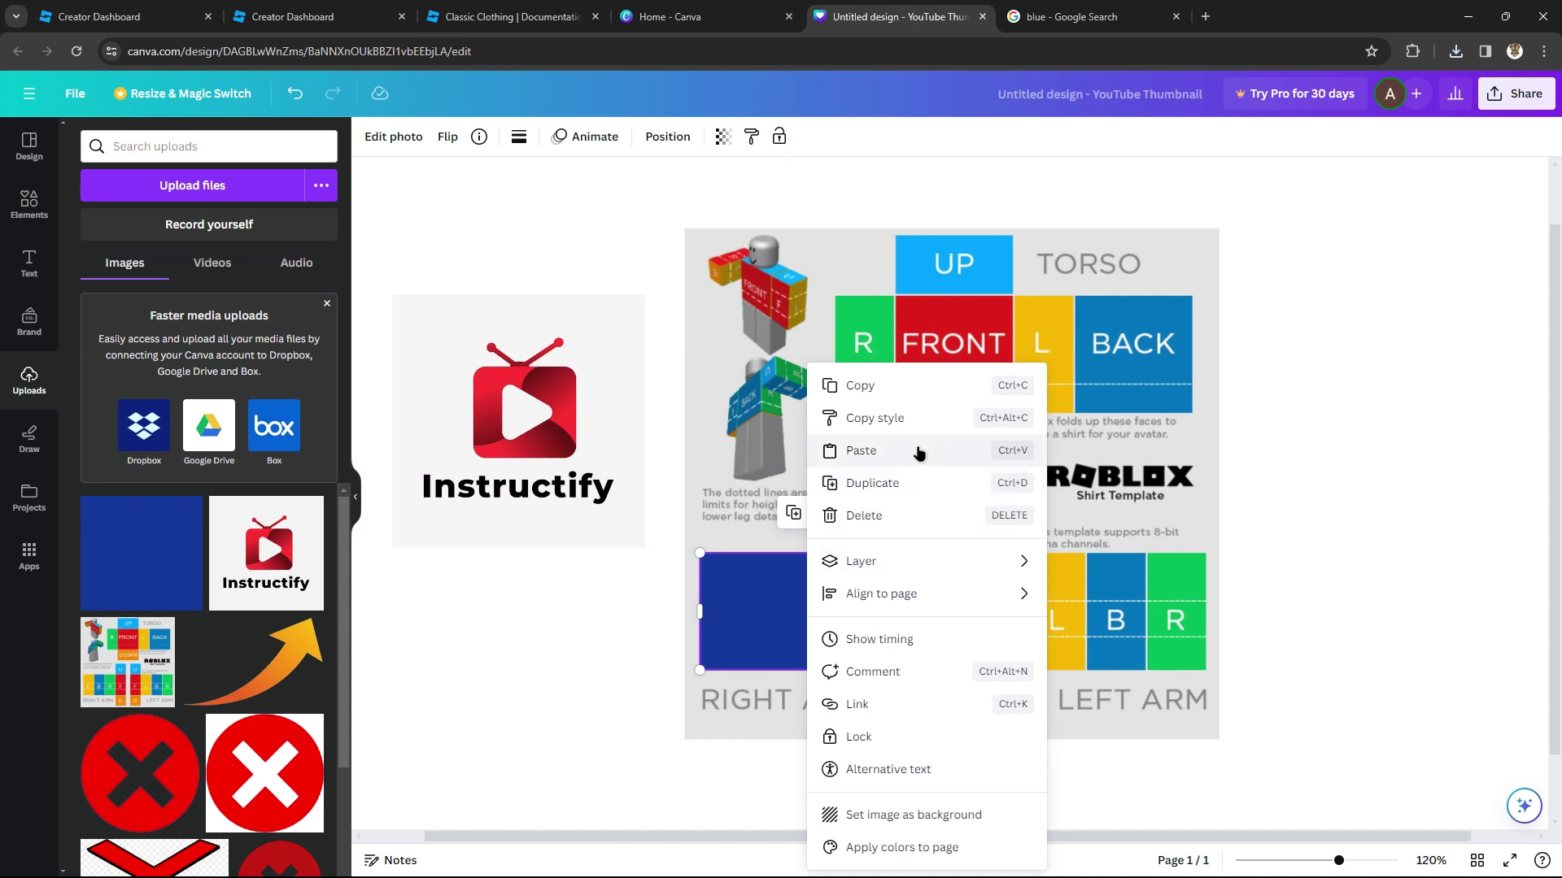
pyautogui.click(908, 483)
pyautogui.moveTo(881, 662); pyautogui.dragTo(909, 353)
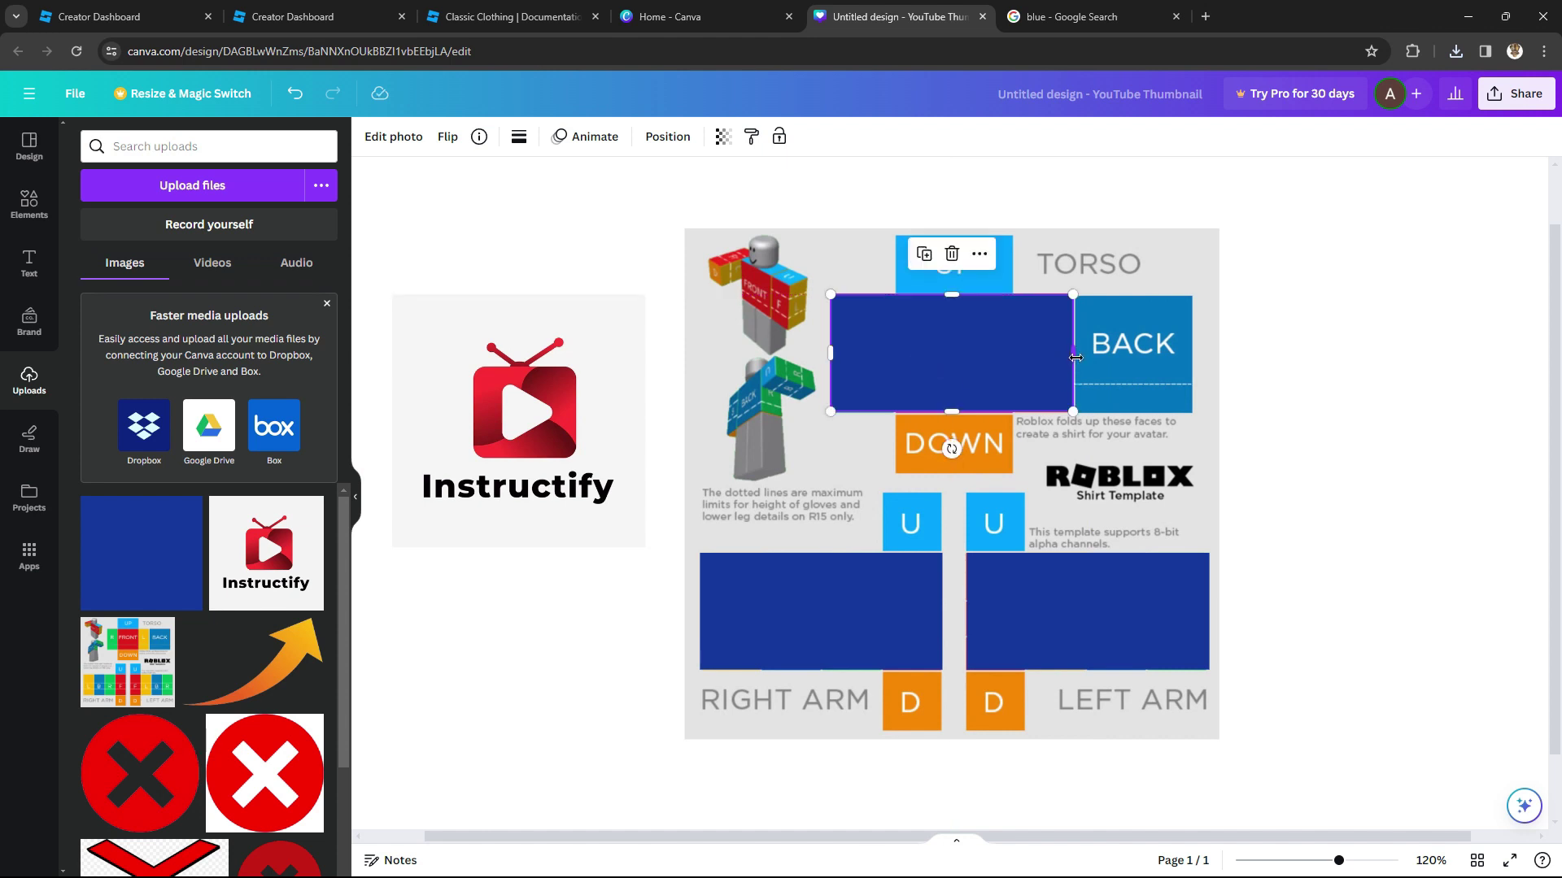
pyautogui.moveTo(1075, 358); pyautogui.dragTo(1193, 357)
pyautogui.moveTo(1011, 354); pyautogui.dragTo(1112, 358)
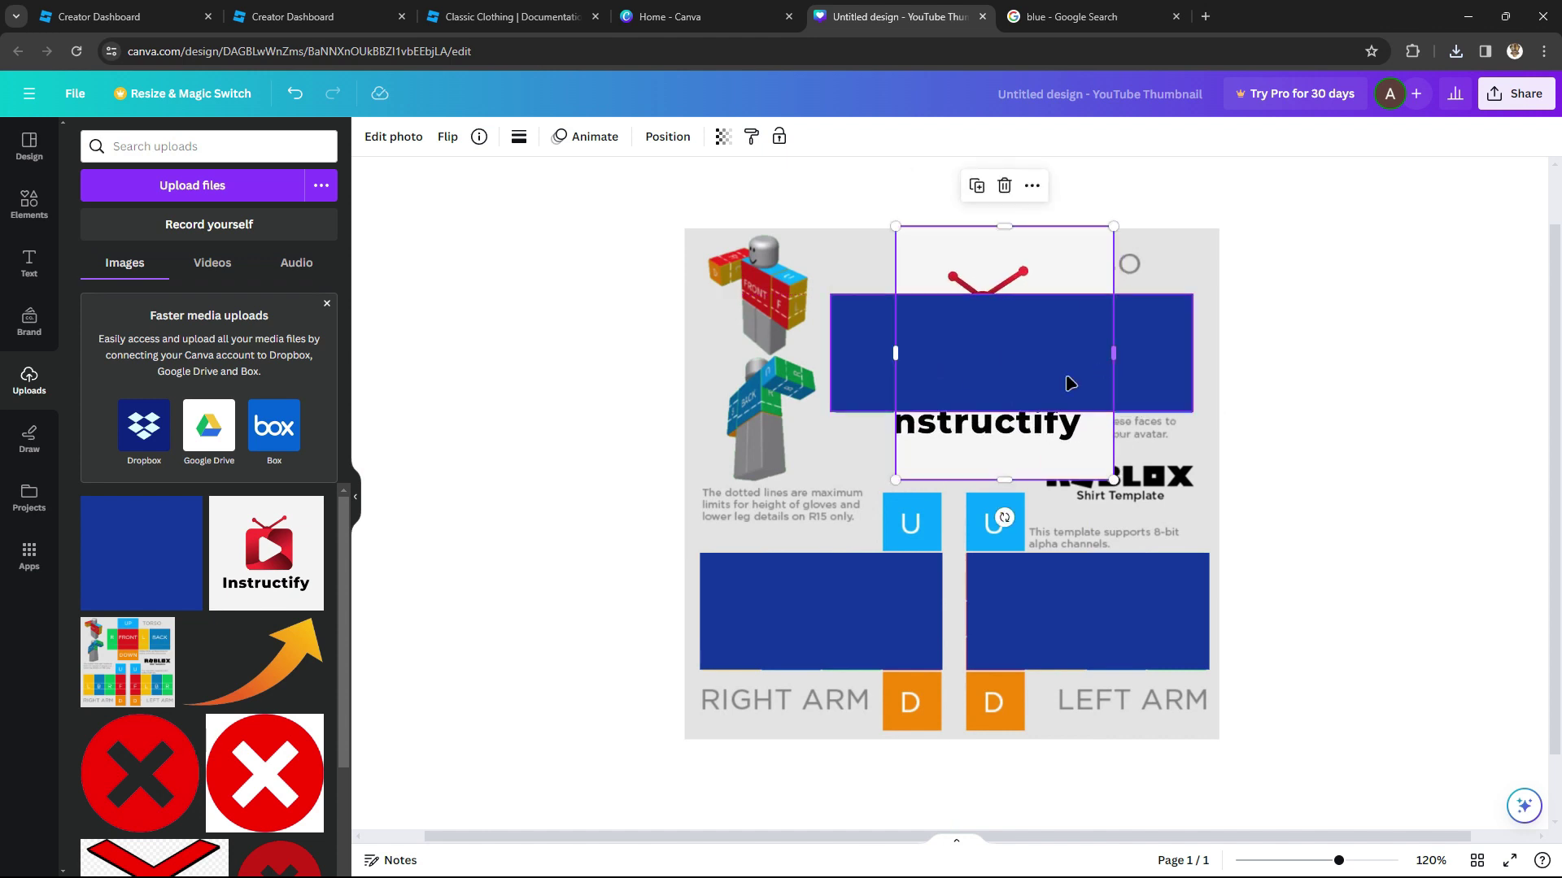
# Step: Crop the Instructify logo into a tall narrow strip and move a duplicate down to the arm area
pyautogui.moveTo(1005, 480); pyautogui.dragTo(916, 307)
pyautogui.moveTo(973, 412); pyautogui.dragTo(957, 474)
pyautogui.rightClick(944, 273)
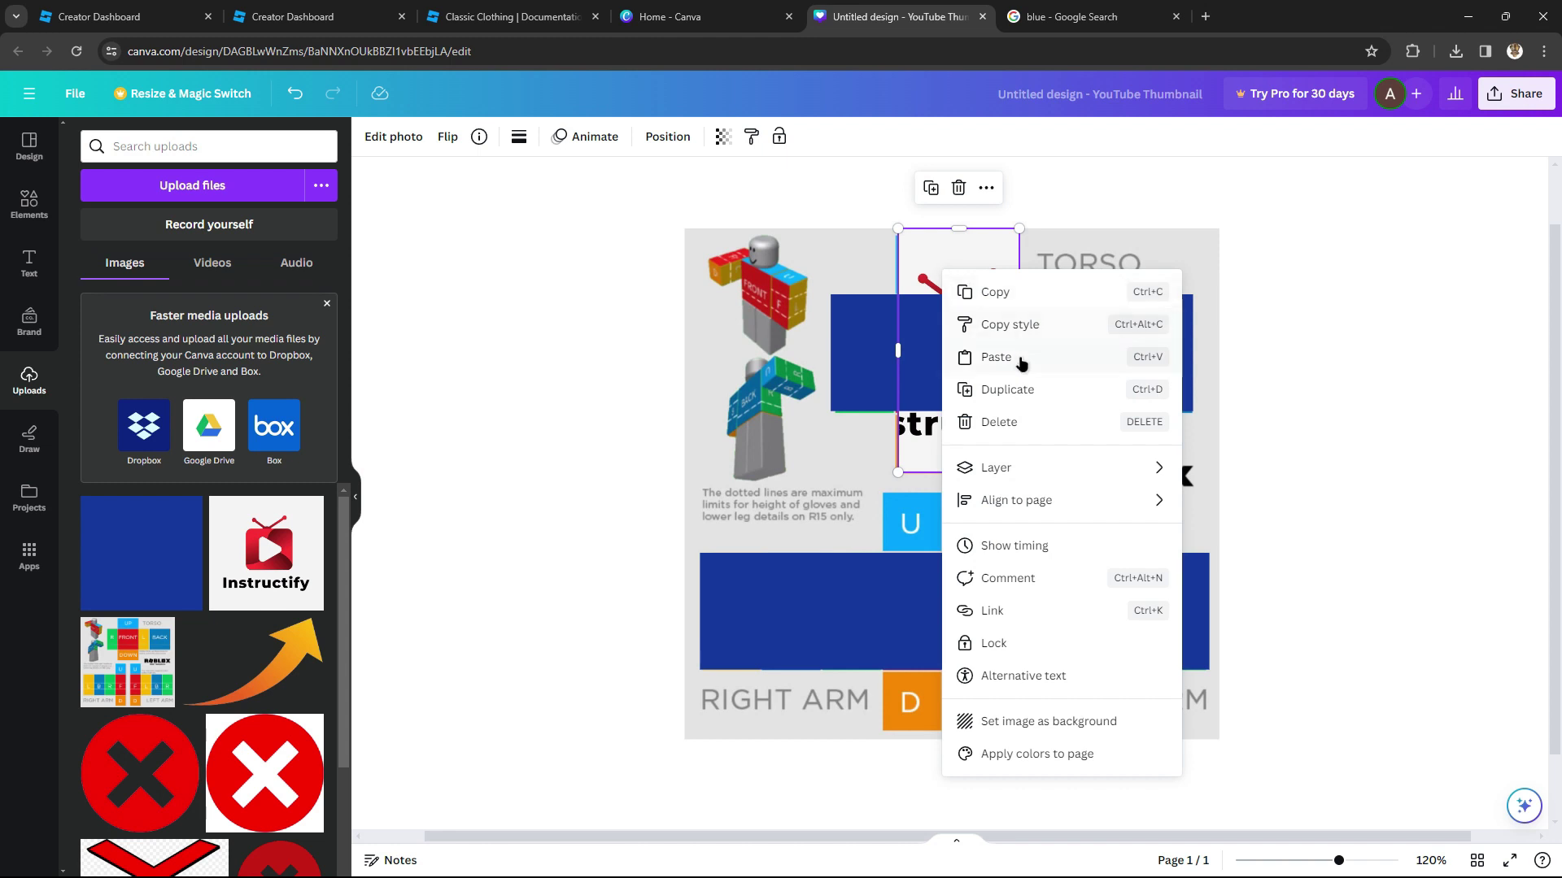
pyautogui.click(1007, 390)
pyautogui.moveTo(995, 374); pyautogui.dragTo(922, 607)
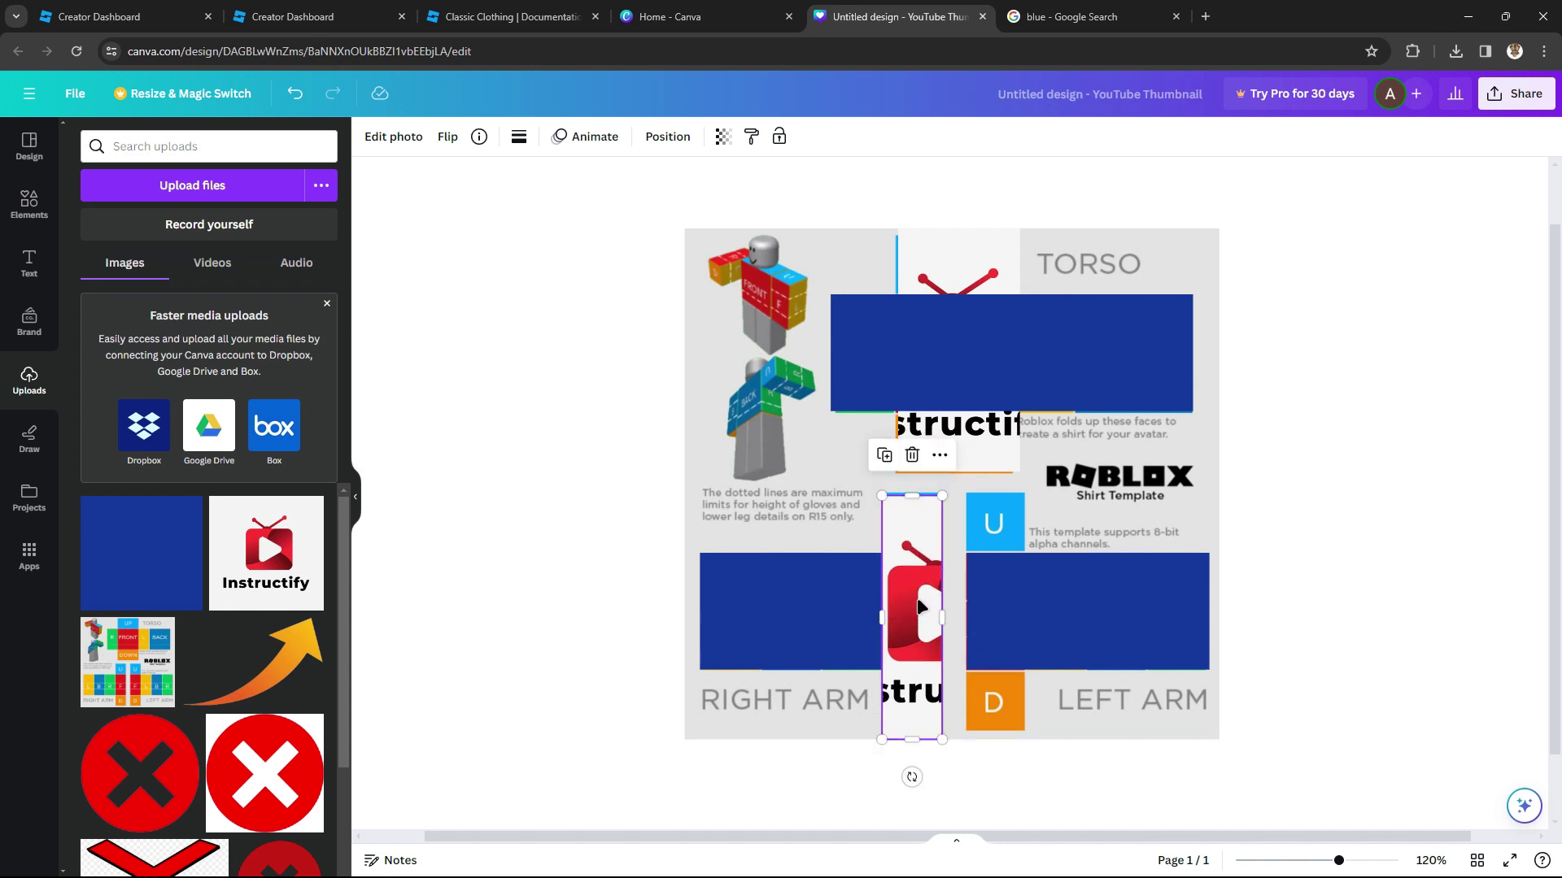
# Step: Duplicate the strip again, set the copies beside both arms, and reposition the torso logo
pyautogui.rightClick(921, 607)
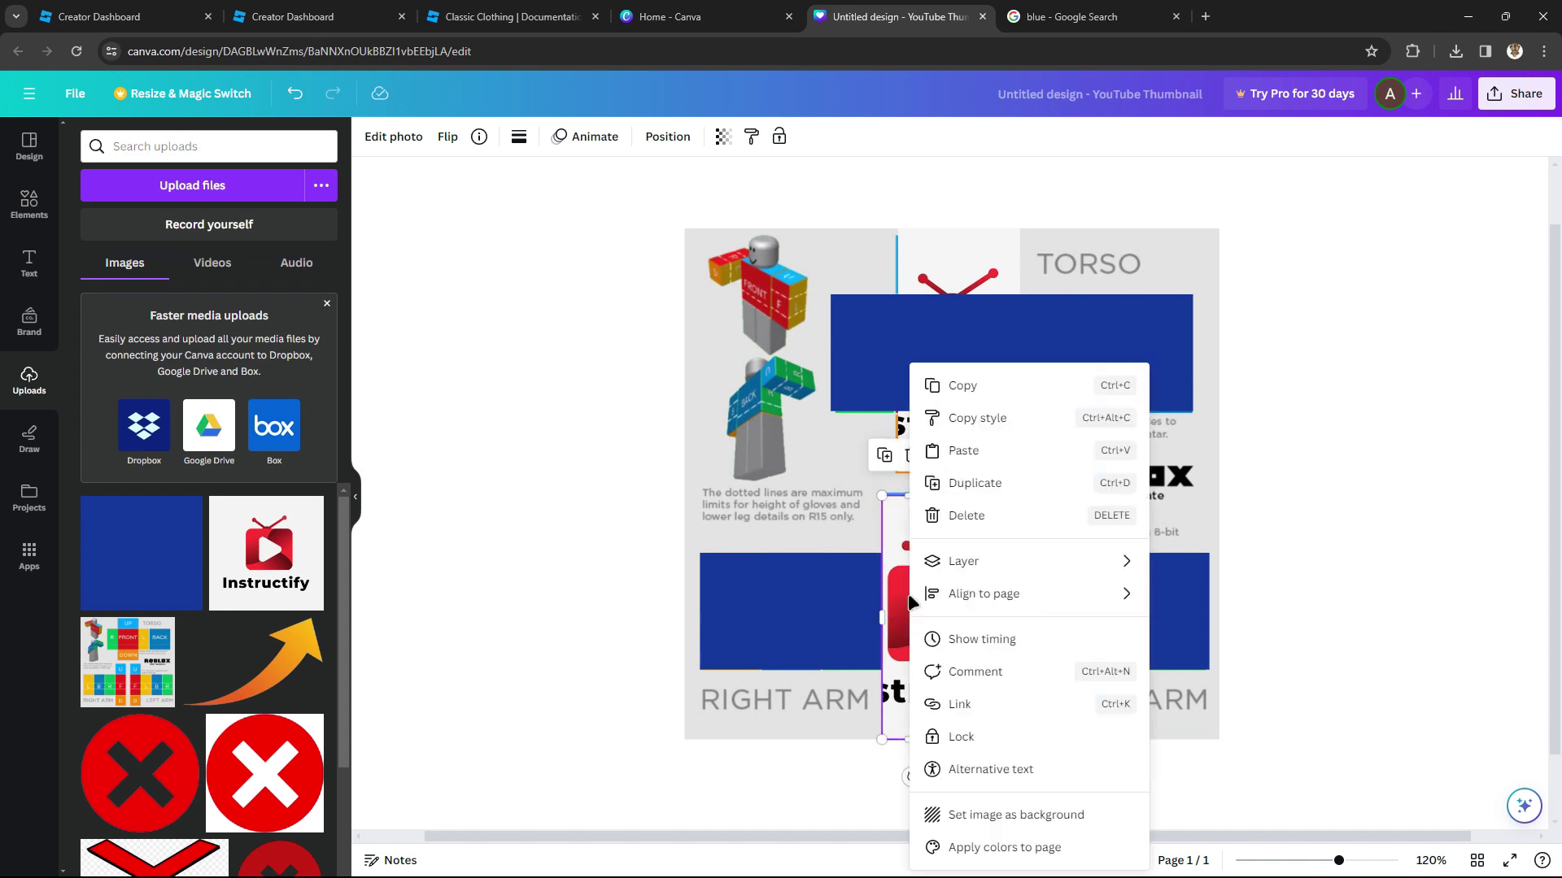
pyautogui.click(1008, 483)
pyautogui.moveTo(915, 612); pyautogui.dragTo(999, 613)
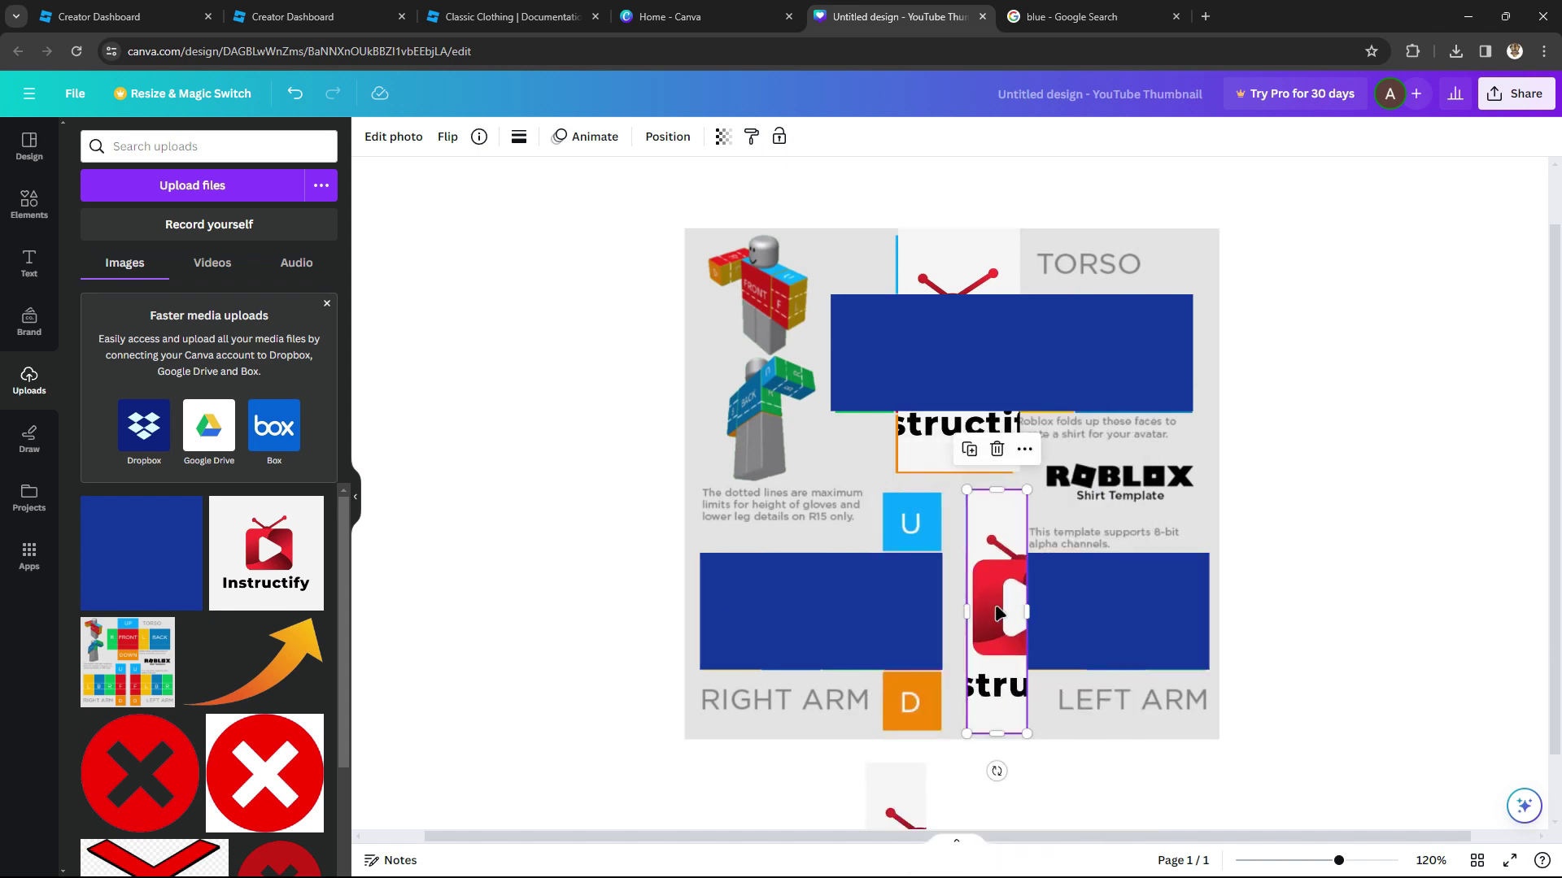
pyautogui.moveTo(901, 792); pyautogui.dragTo(916, 516)
pyautogui.moveTo(980, 248); pyautogui.dragTo(976, 260)
# Step: Download the shirt design as a PNG and save it as tshirt.png
pyautogui.click(1516, 94)
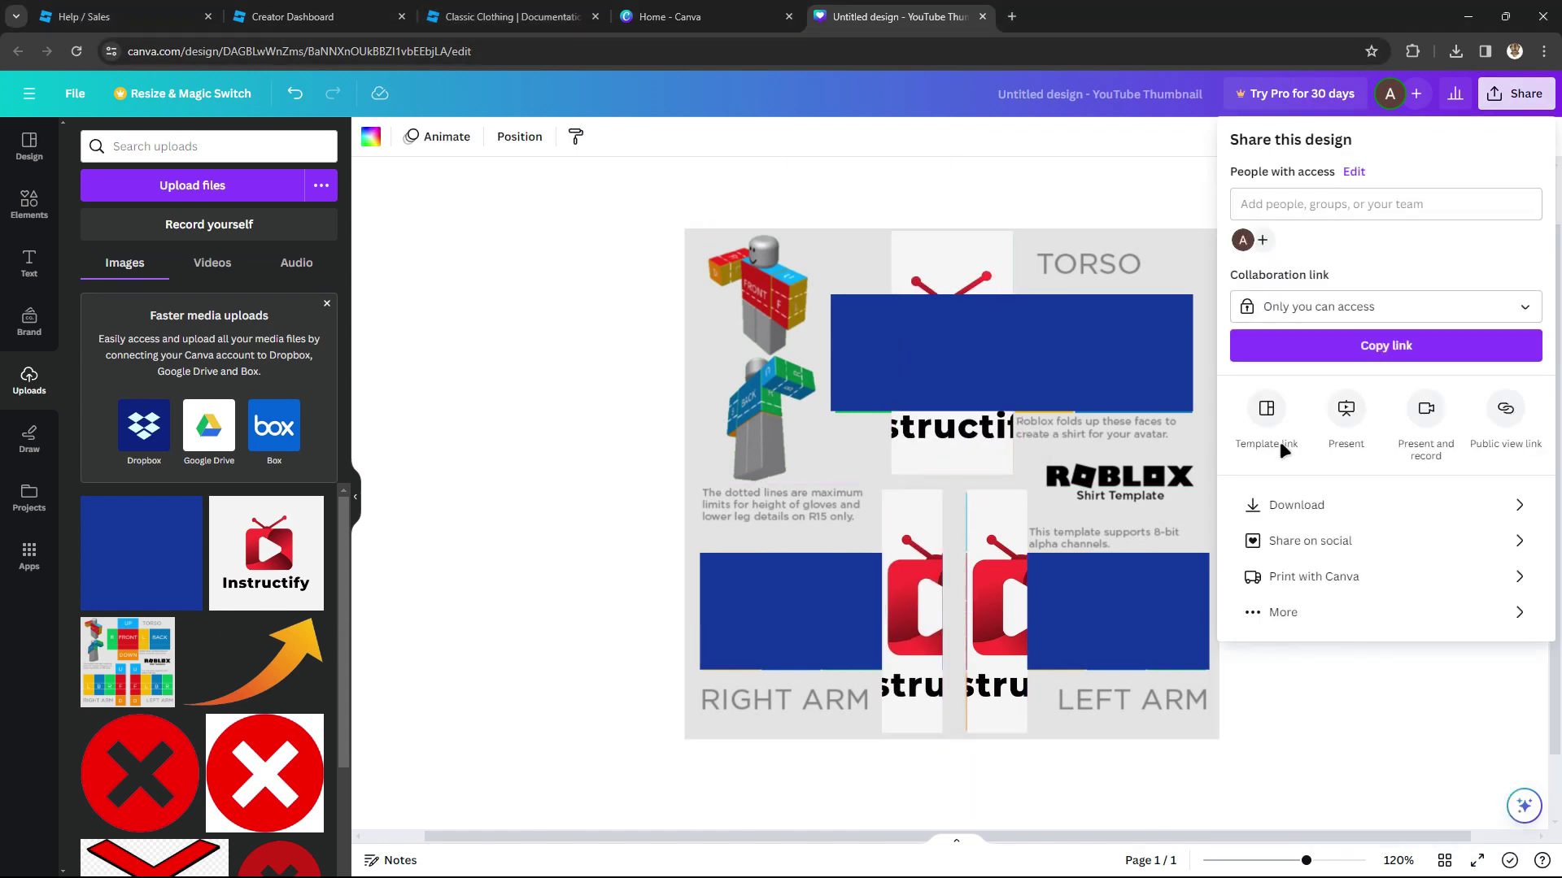
pyautogui.click(1334, 509)
pyautogui.click(1352, 407)
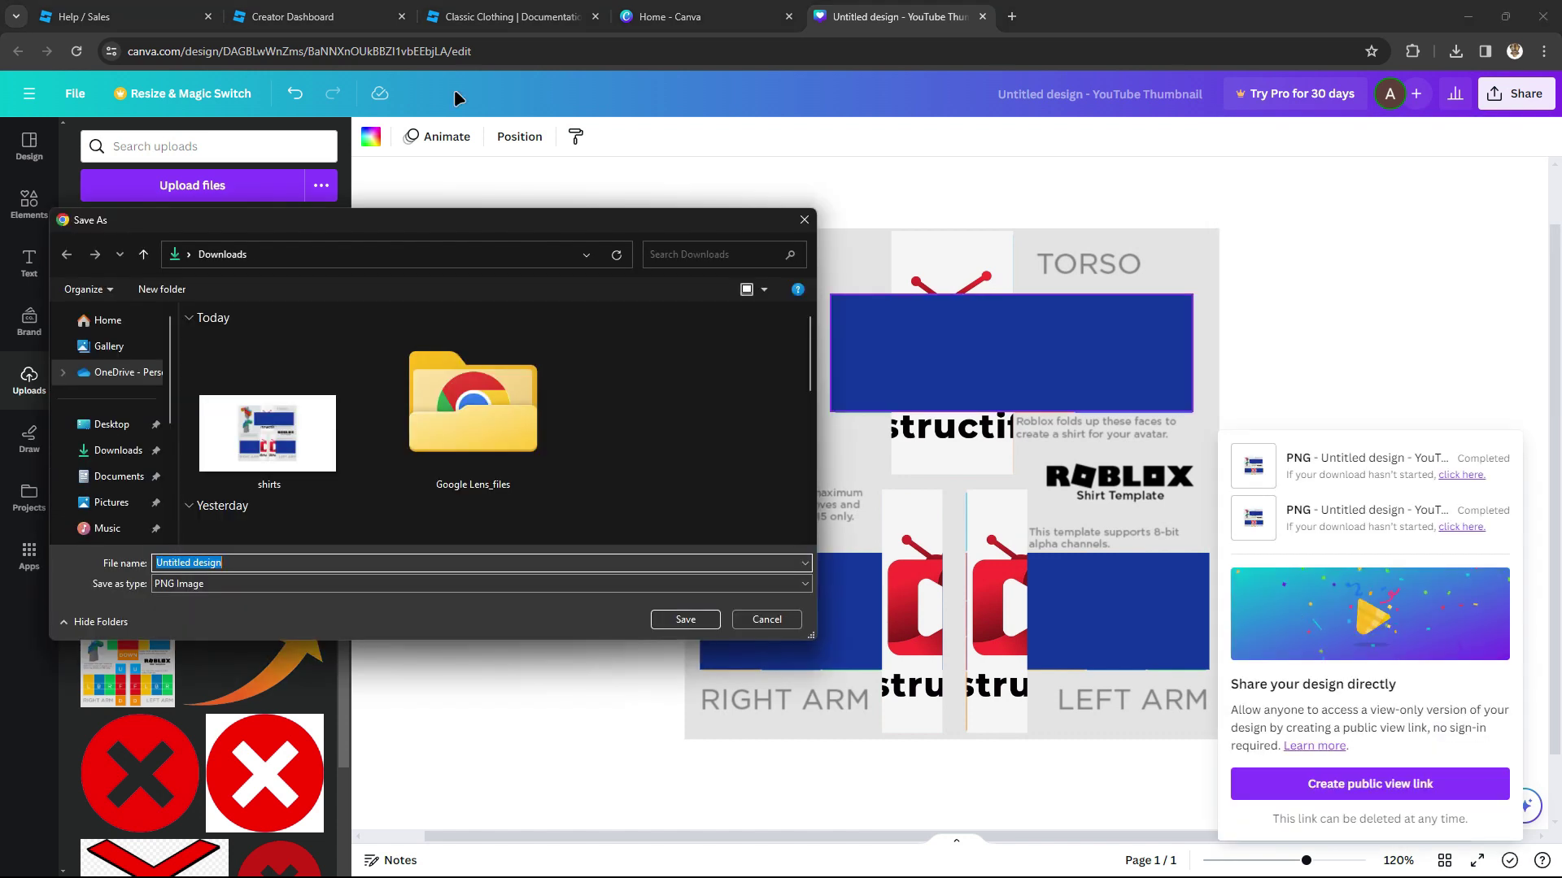
pyautogui.press('BackSpace')
pyautogui.write('tshirt')
pyautogui.click(687, 621)
# Step: In the Creator Dashboard upload form, set the asset type to Shirt
pyautogui.click(431, 16)
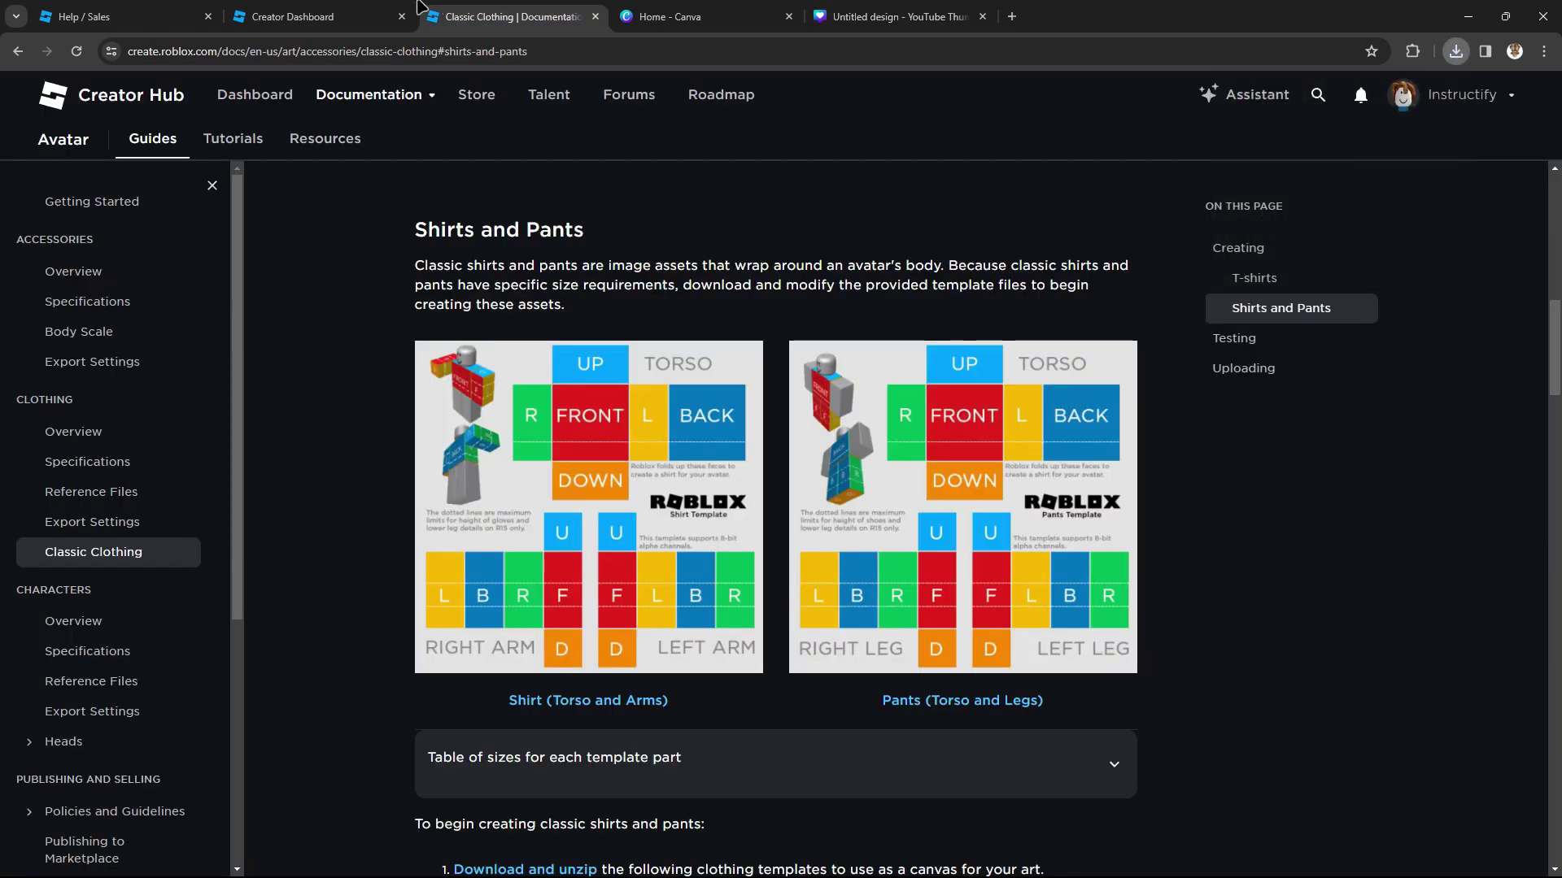
pyautogui.click(358, 17)
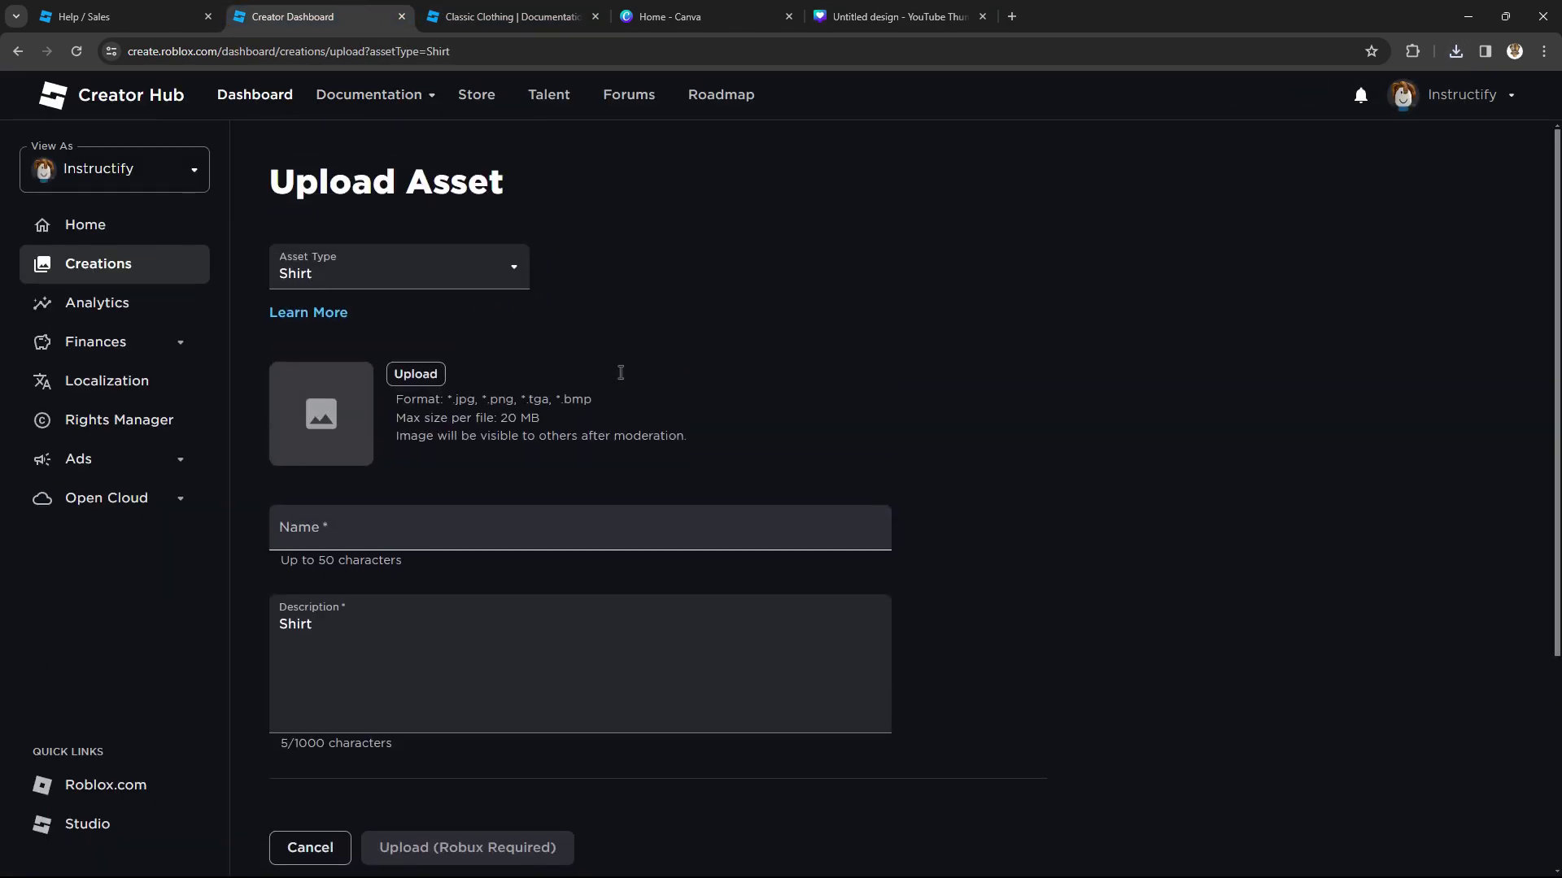
pyautogui.click(395, 280)
pyautogui.click(386, 344)
# Step: Attach tshirt.png, name the item tshirt, and add the description Shirt
pyautogui.click(412, 372)
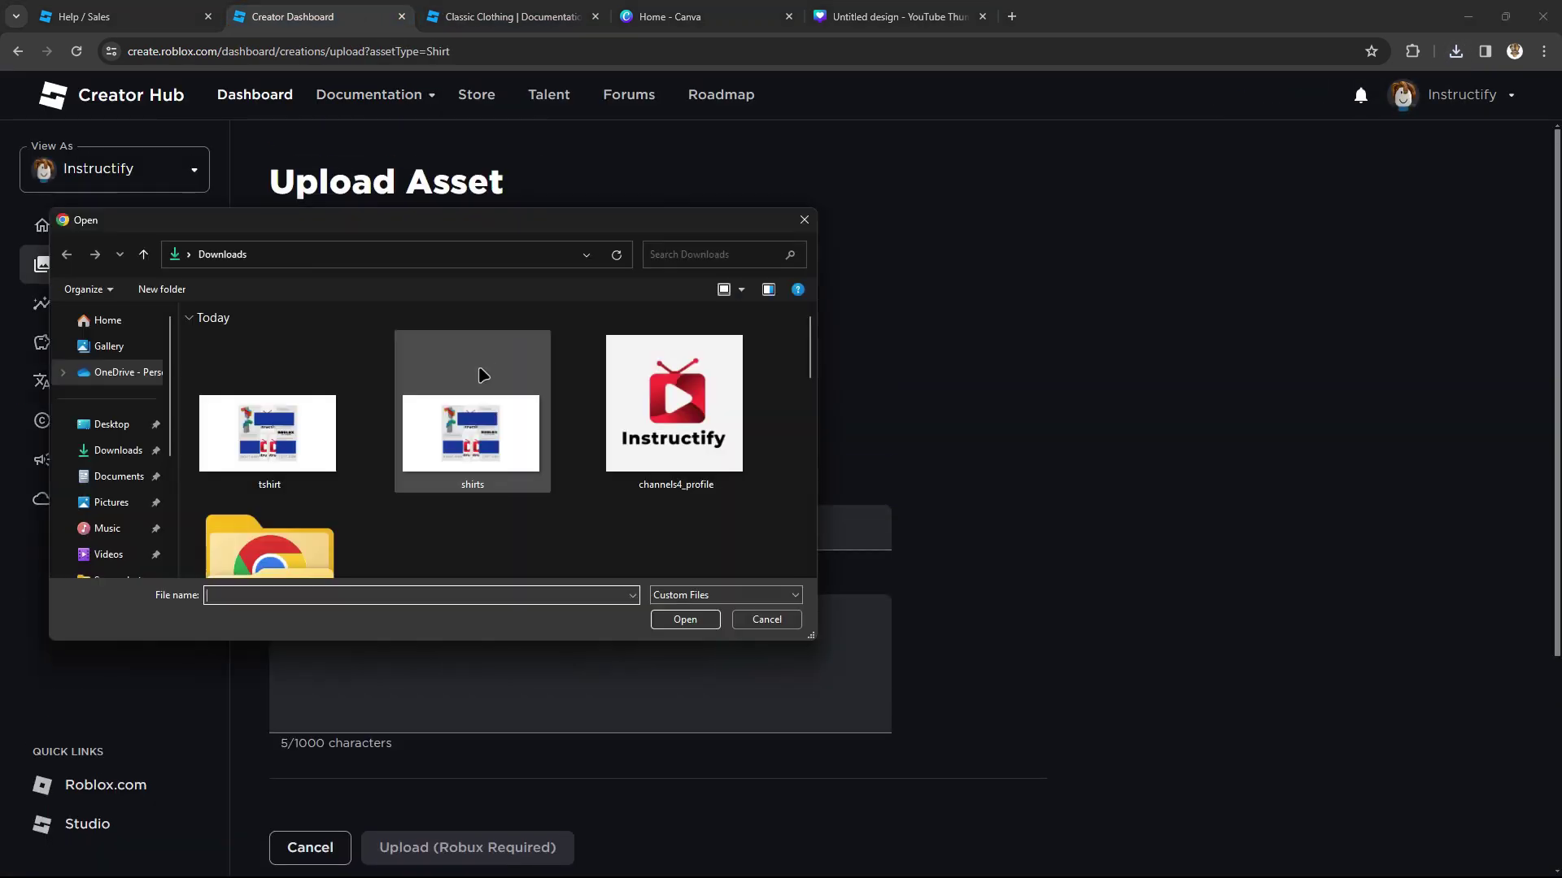
pyautogui.doubleClick(273, 423)
pyautogui.write('ts')
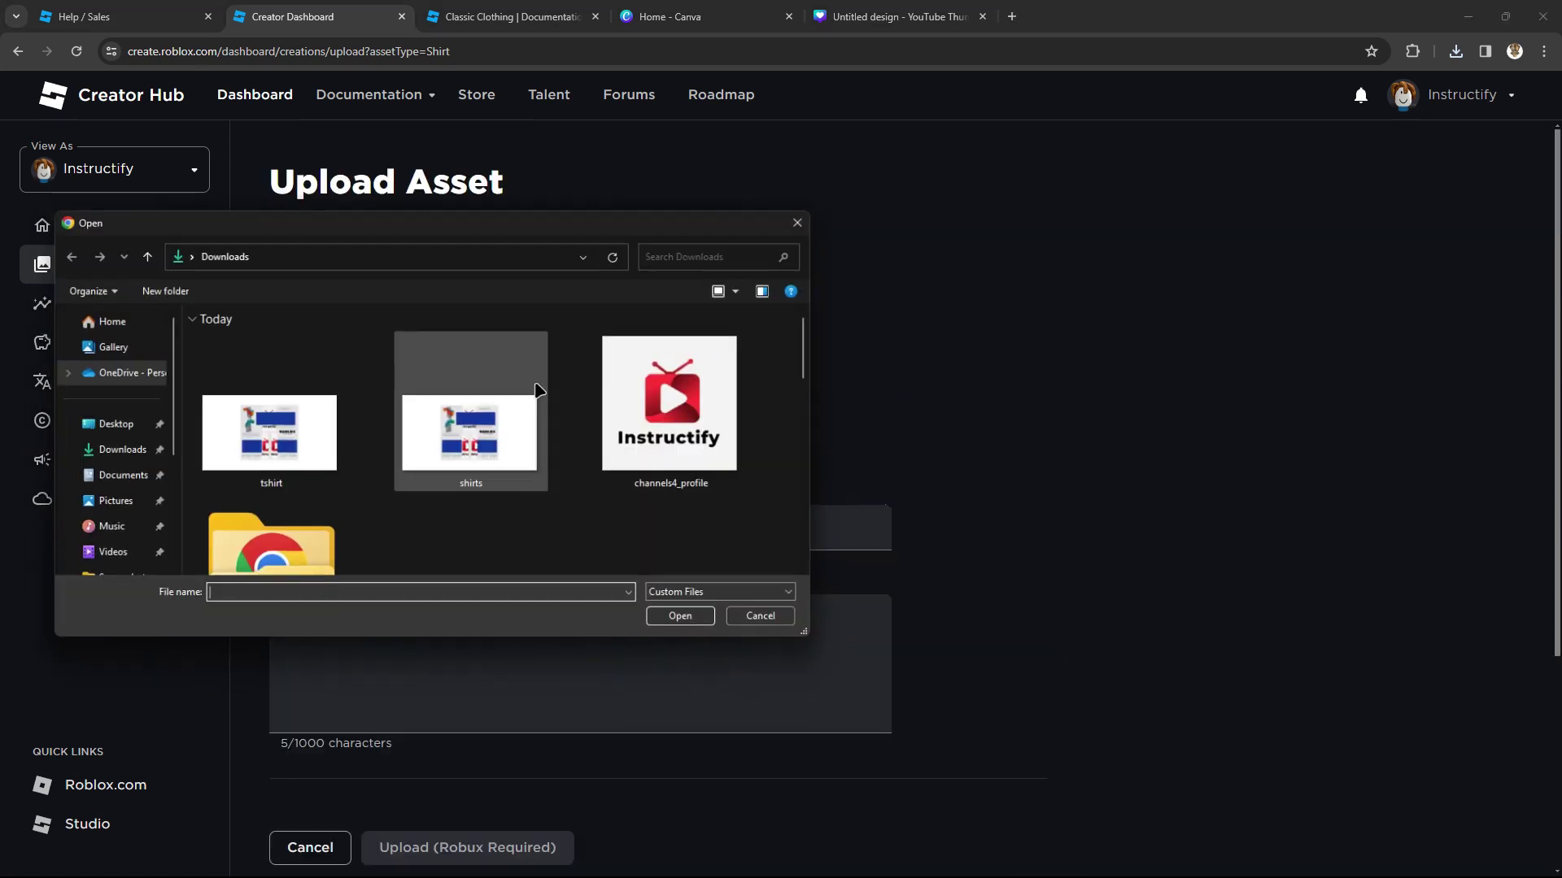
pyautogui.click(241, 460)
pyautogui.doubleClick(241, 461)
pyautogui.scroll(-2, 279, 474)
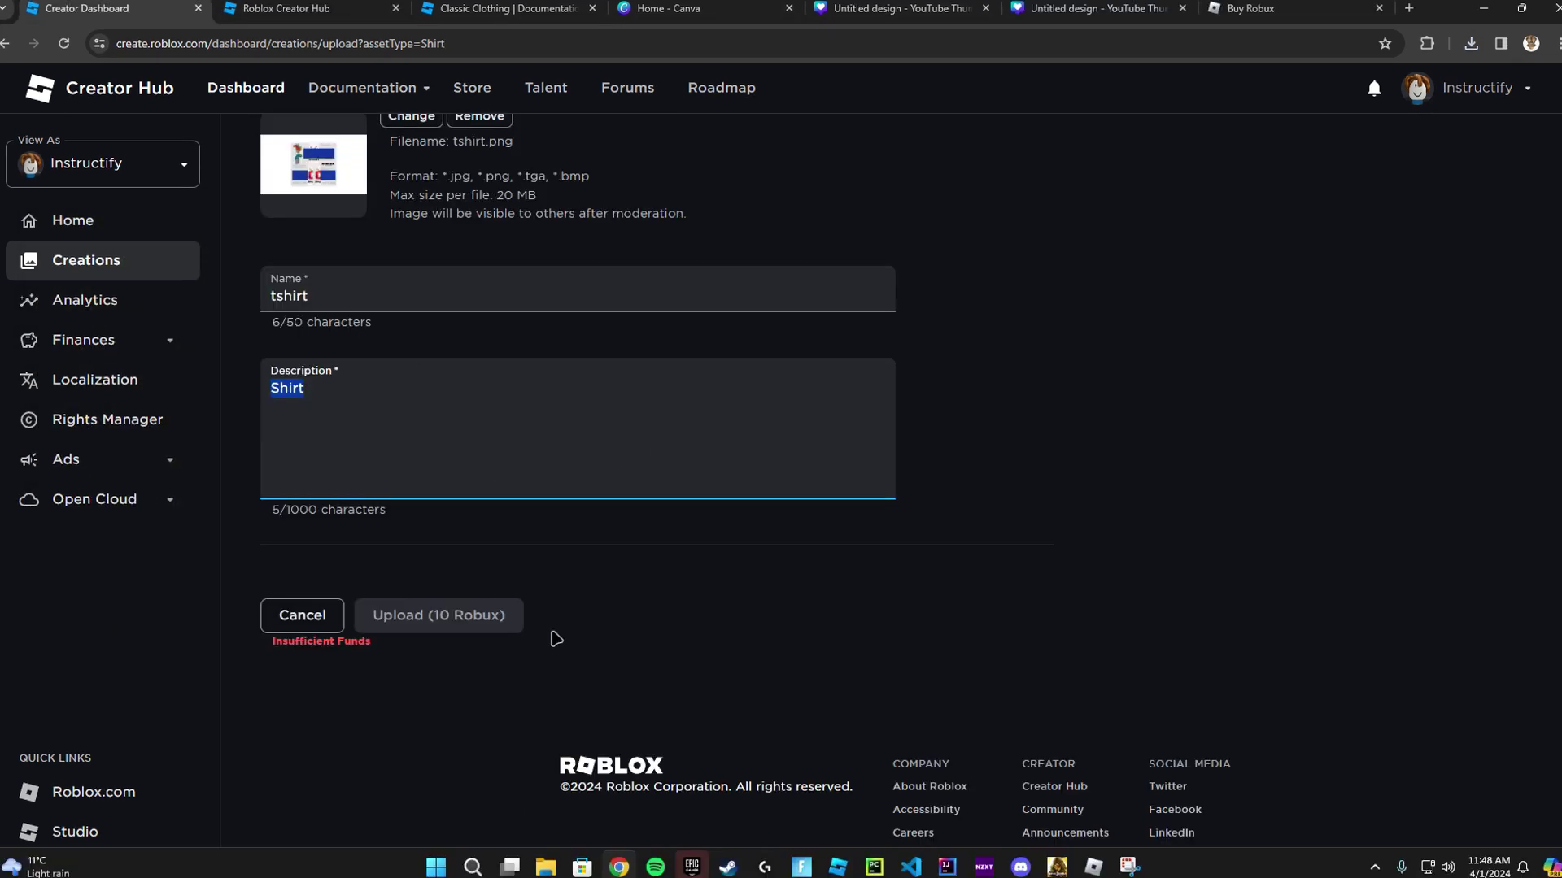
pyautogui.click(556, 639)
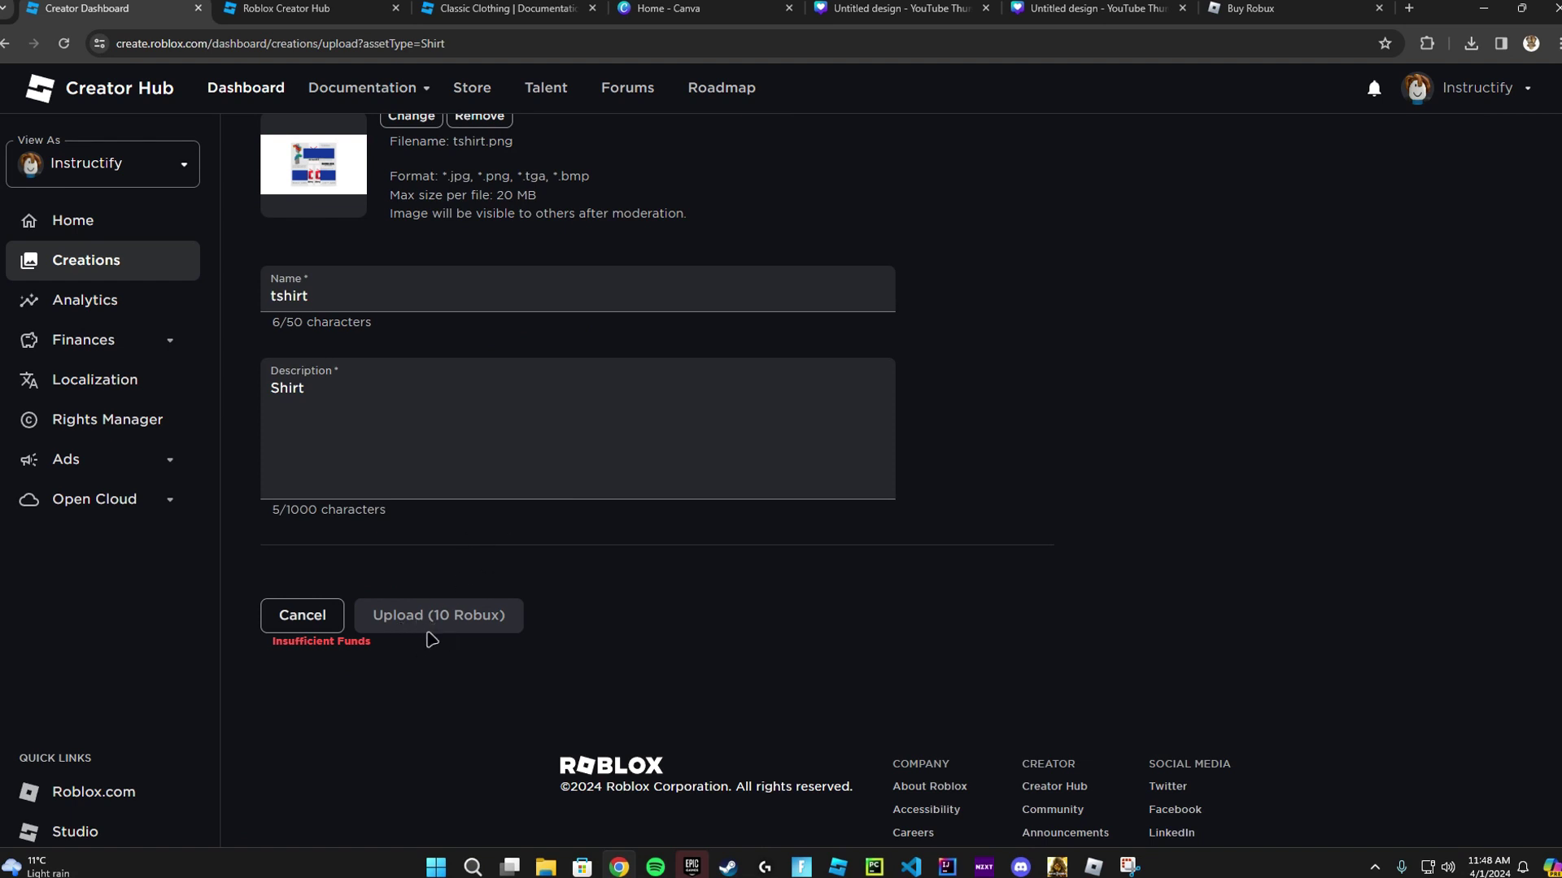
pyautogui.scroll(3, 404, 533)
pyautogui.scroll(-4, 516, 596)
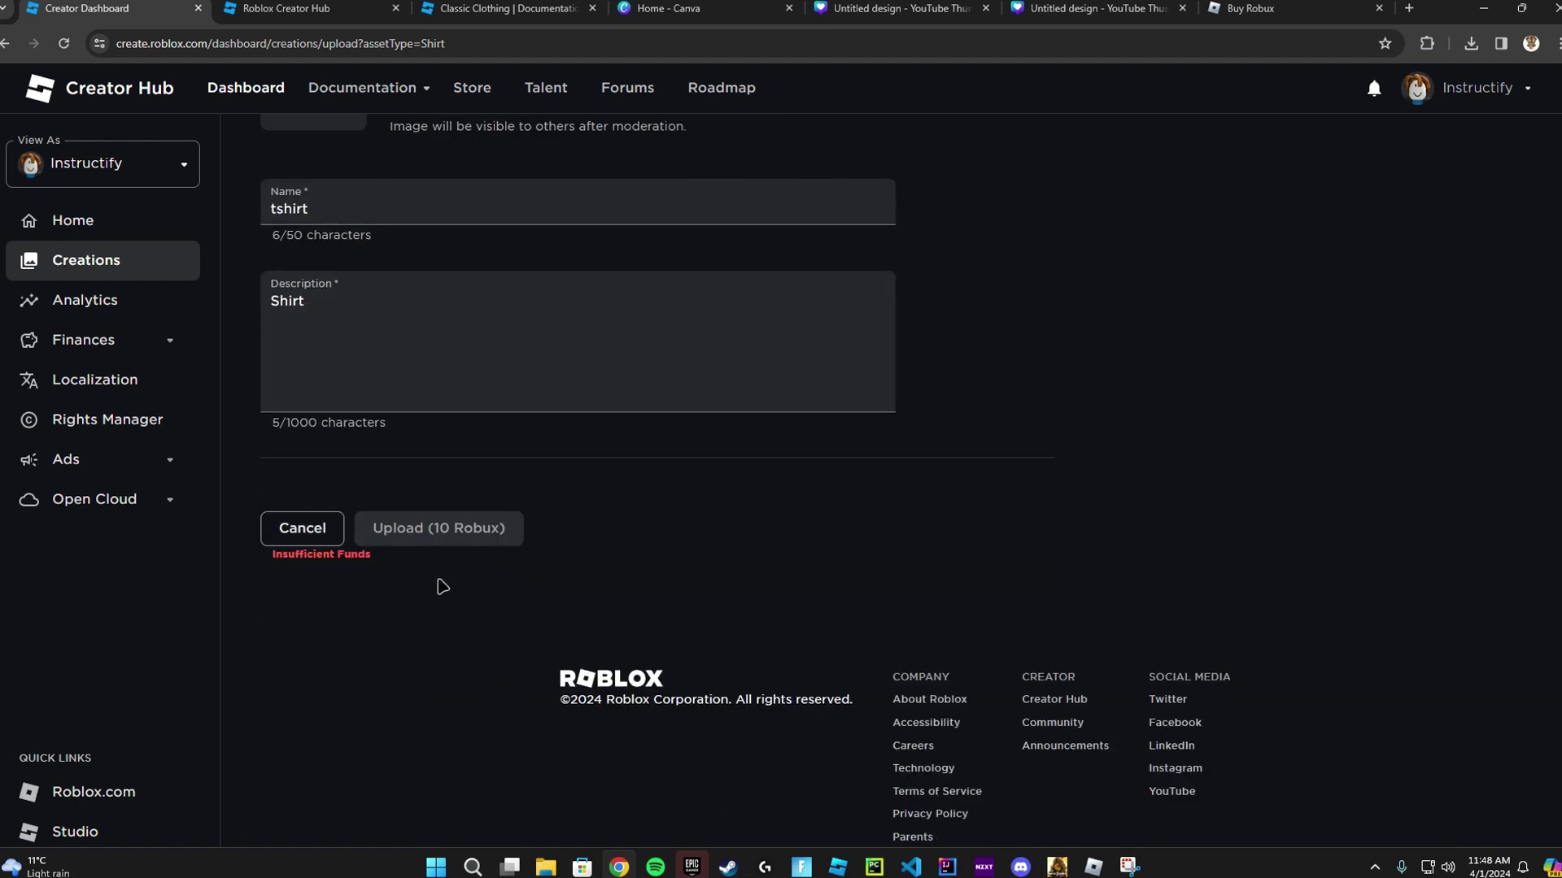
pyautogui.scroll(4, 579, 534)
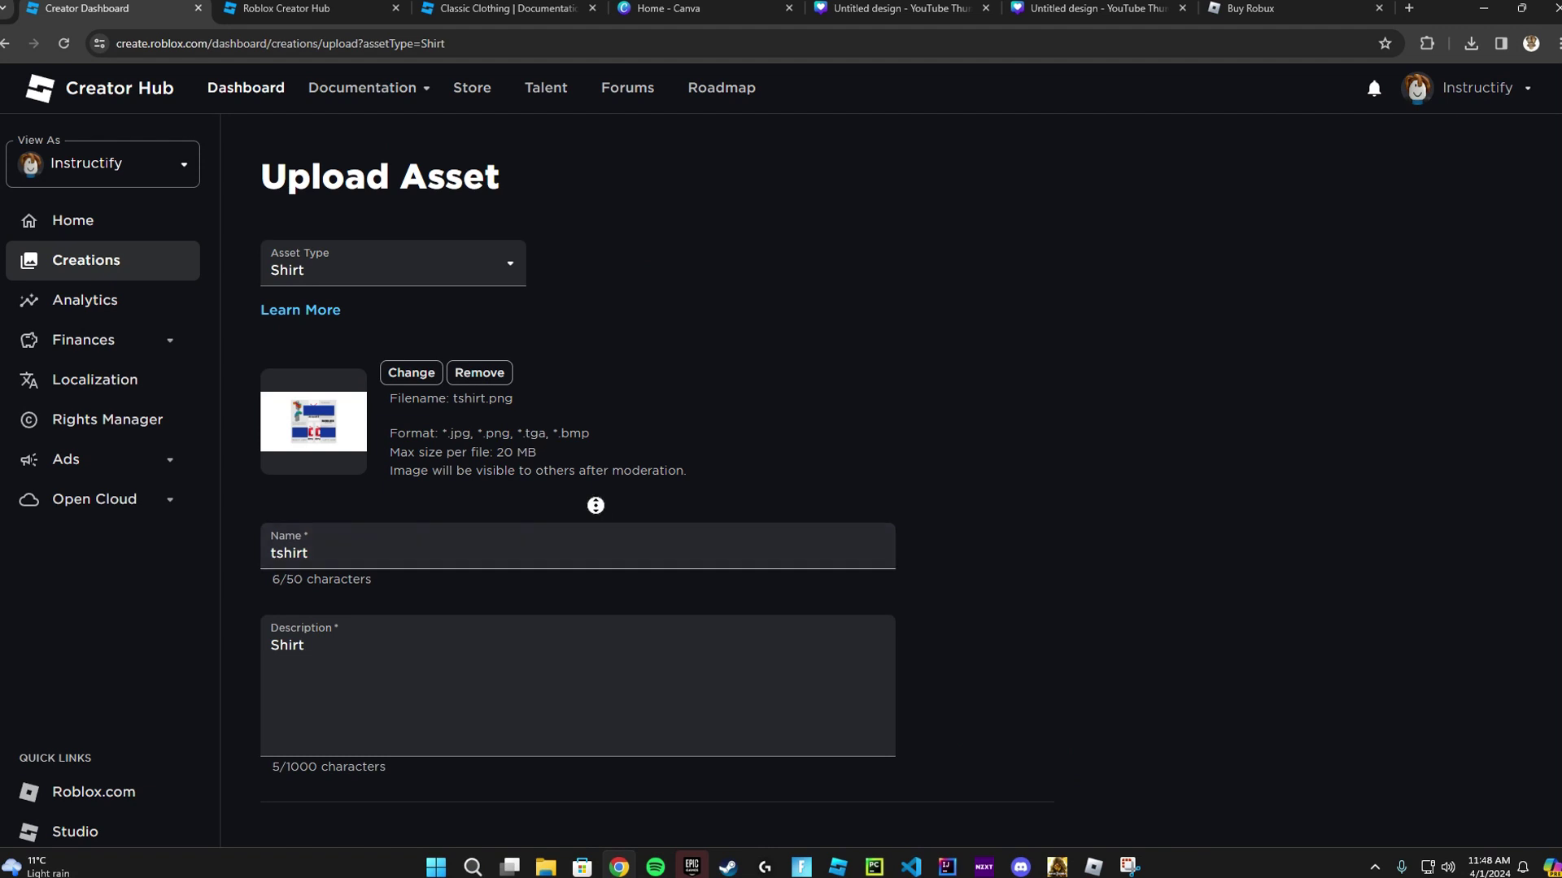
# Step: Under Creations > Avatar Items, filter to Classic T-Shirts and open the Instructify T-shirt's Configure page
pyautogui.click(5, 45)
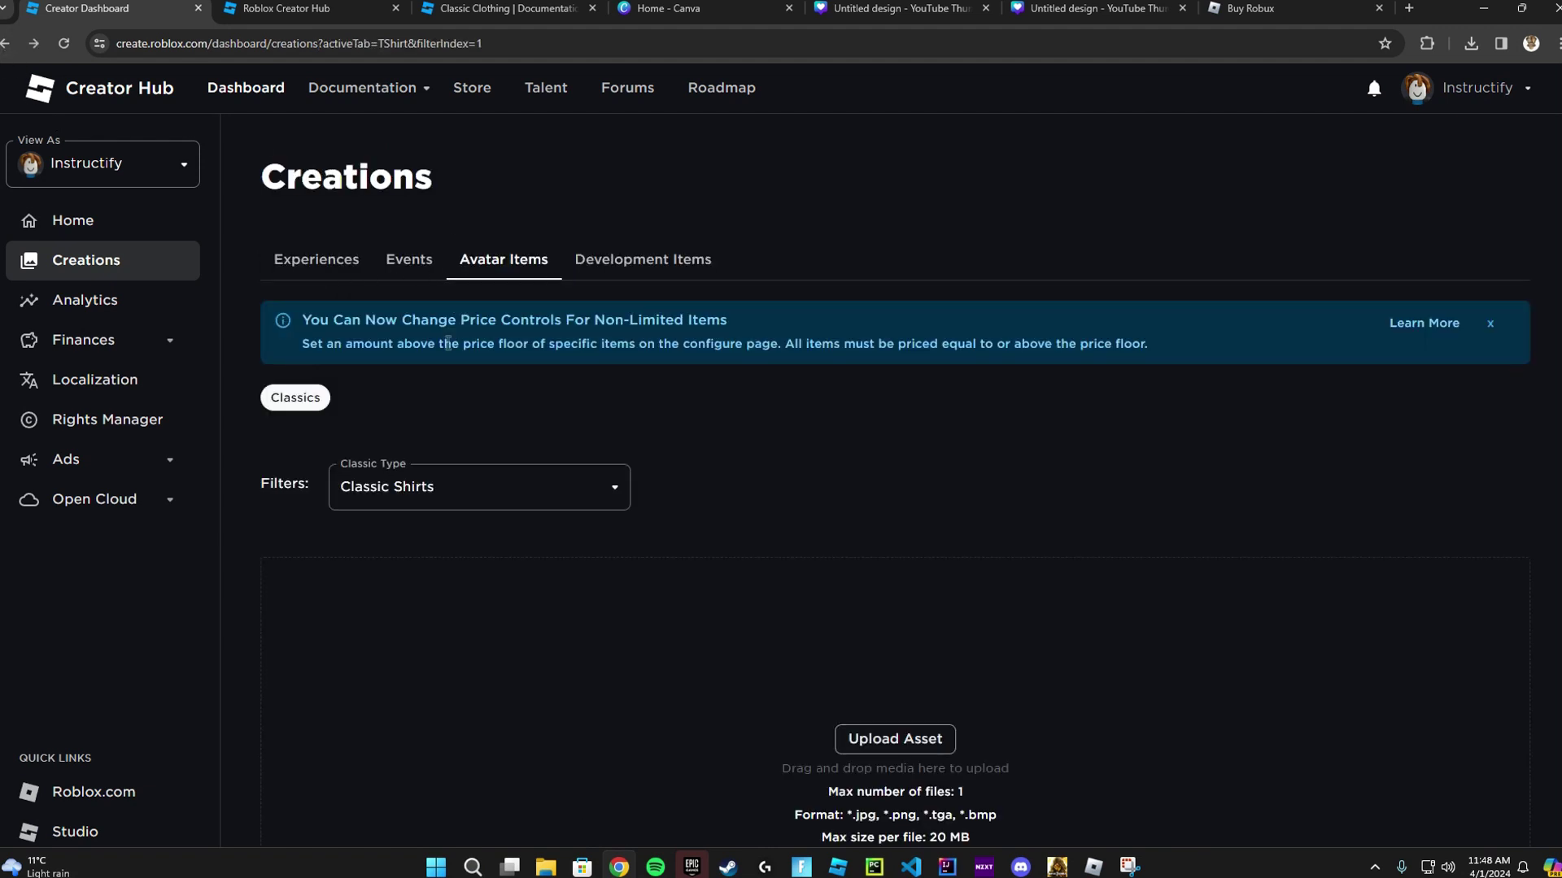
pyautogui.click(464, 488)
pyautogui.click(851, 492)
pyautogui.scroll(-2, 851, 491)
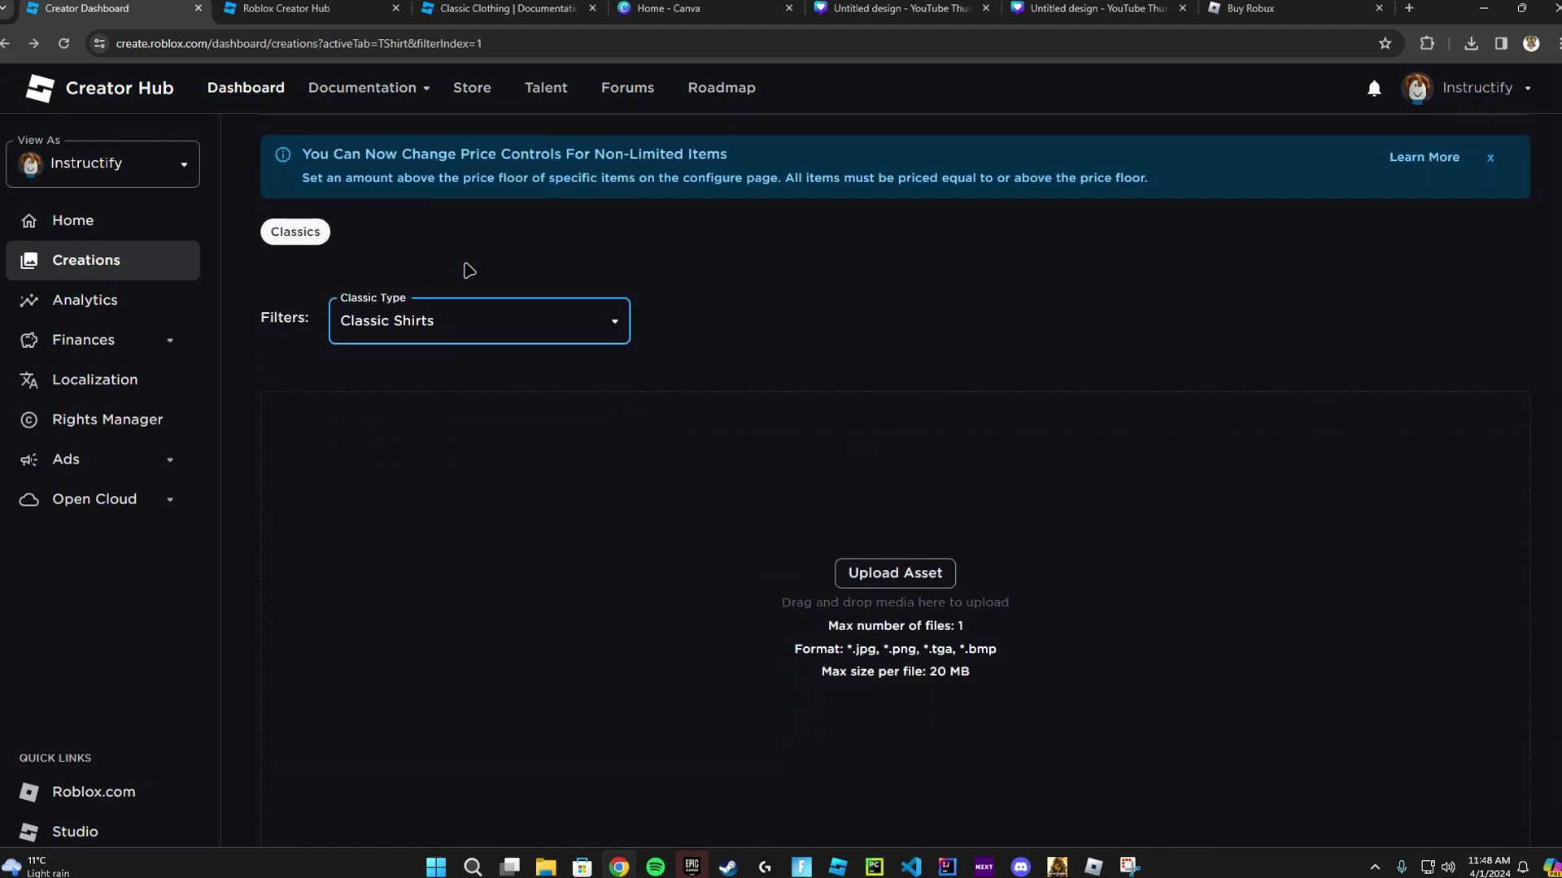
pyautogui.scroll(2, 469, 270)
pyautogui.click(316, 259)
pyautogui.click(407, 259)
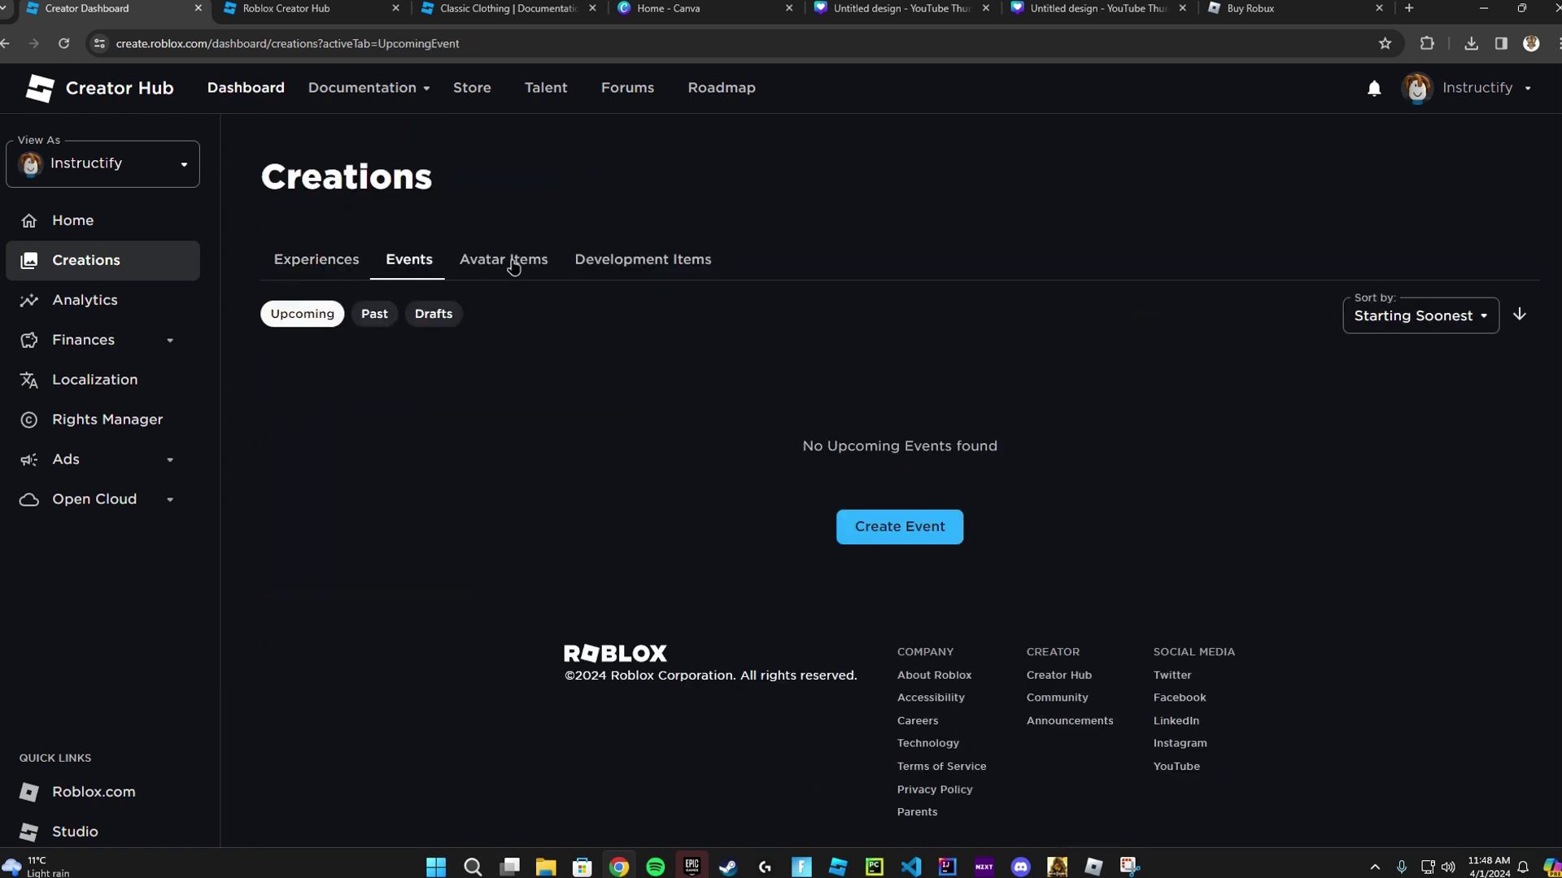
pyautogui.click(503, 259)
pyautogui.scroll(-5, 655, 481)
pyautogui.scroll(3, 608, 419)
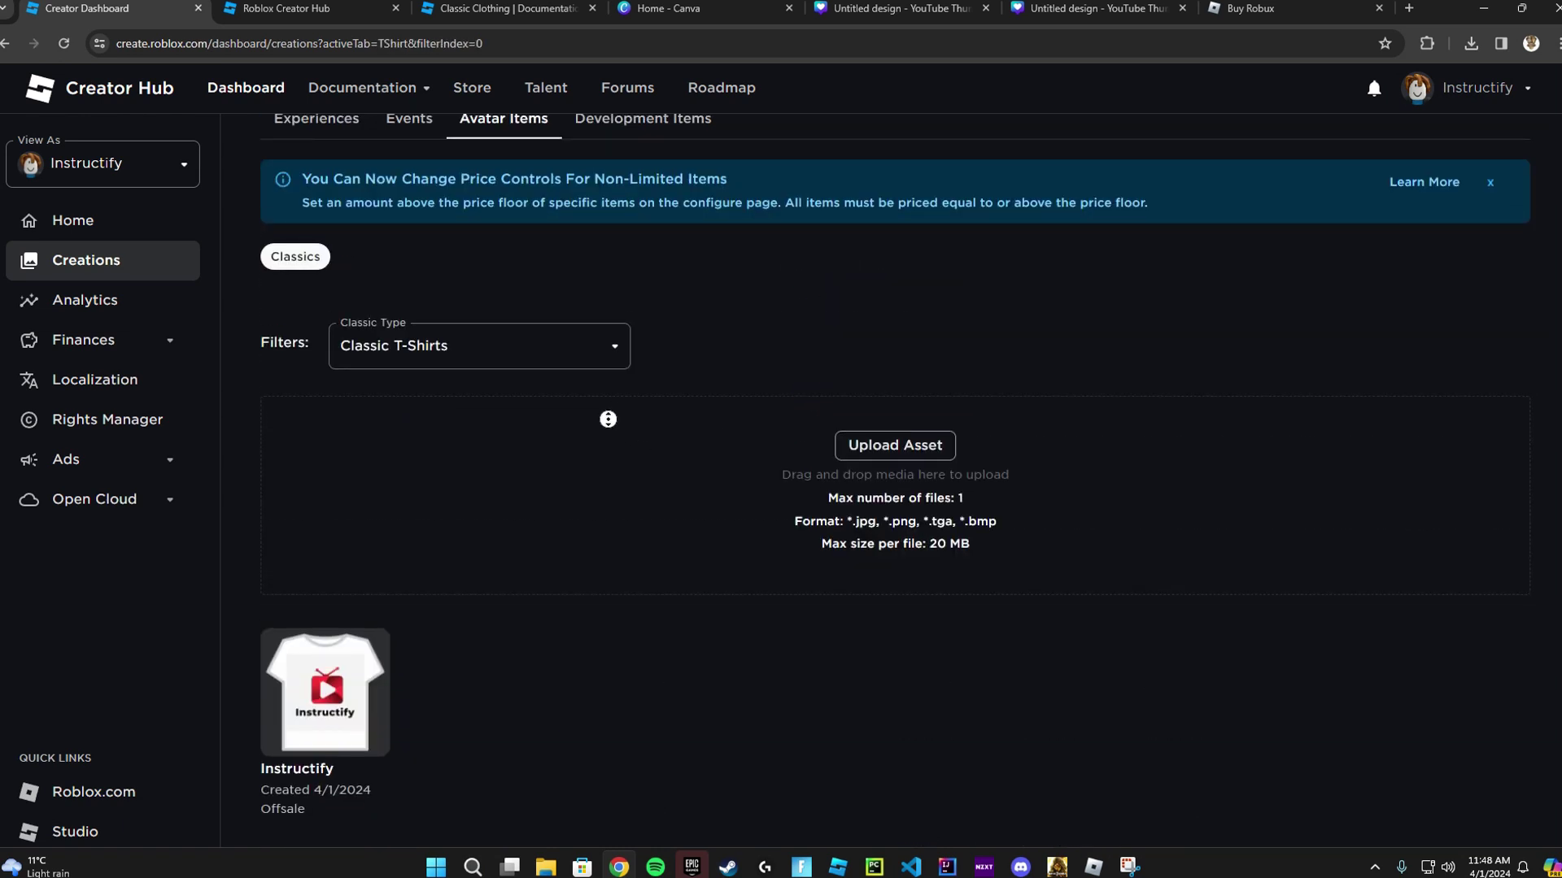
pyautogui.scroll(-3, 831, 443)
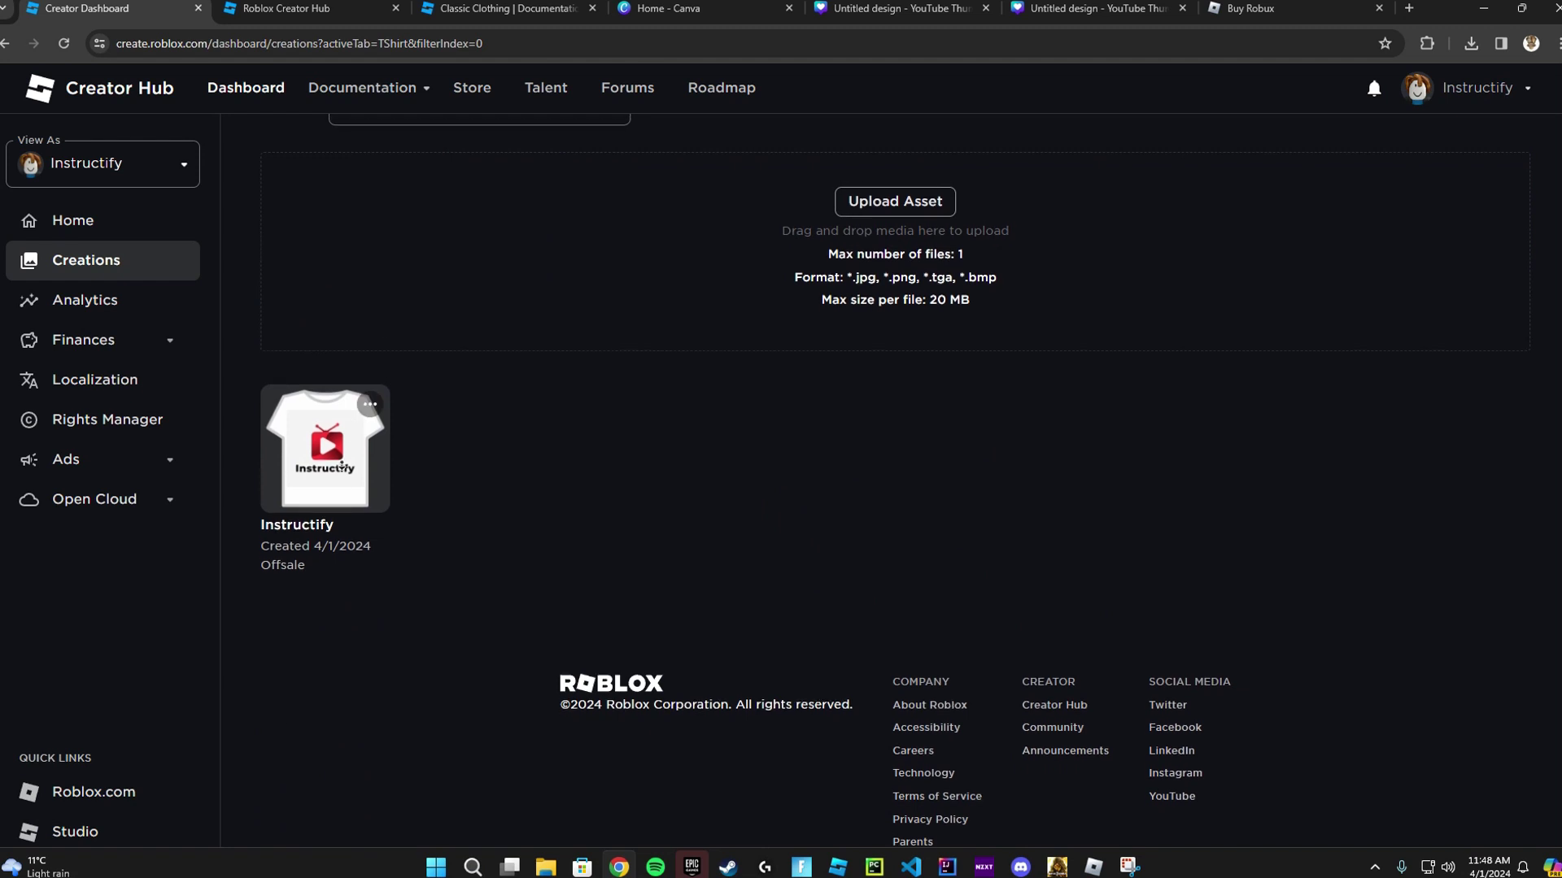
pyautogui.click(342, 466)
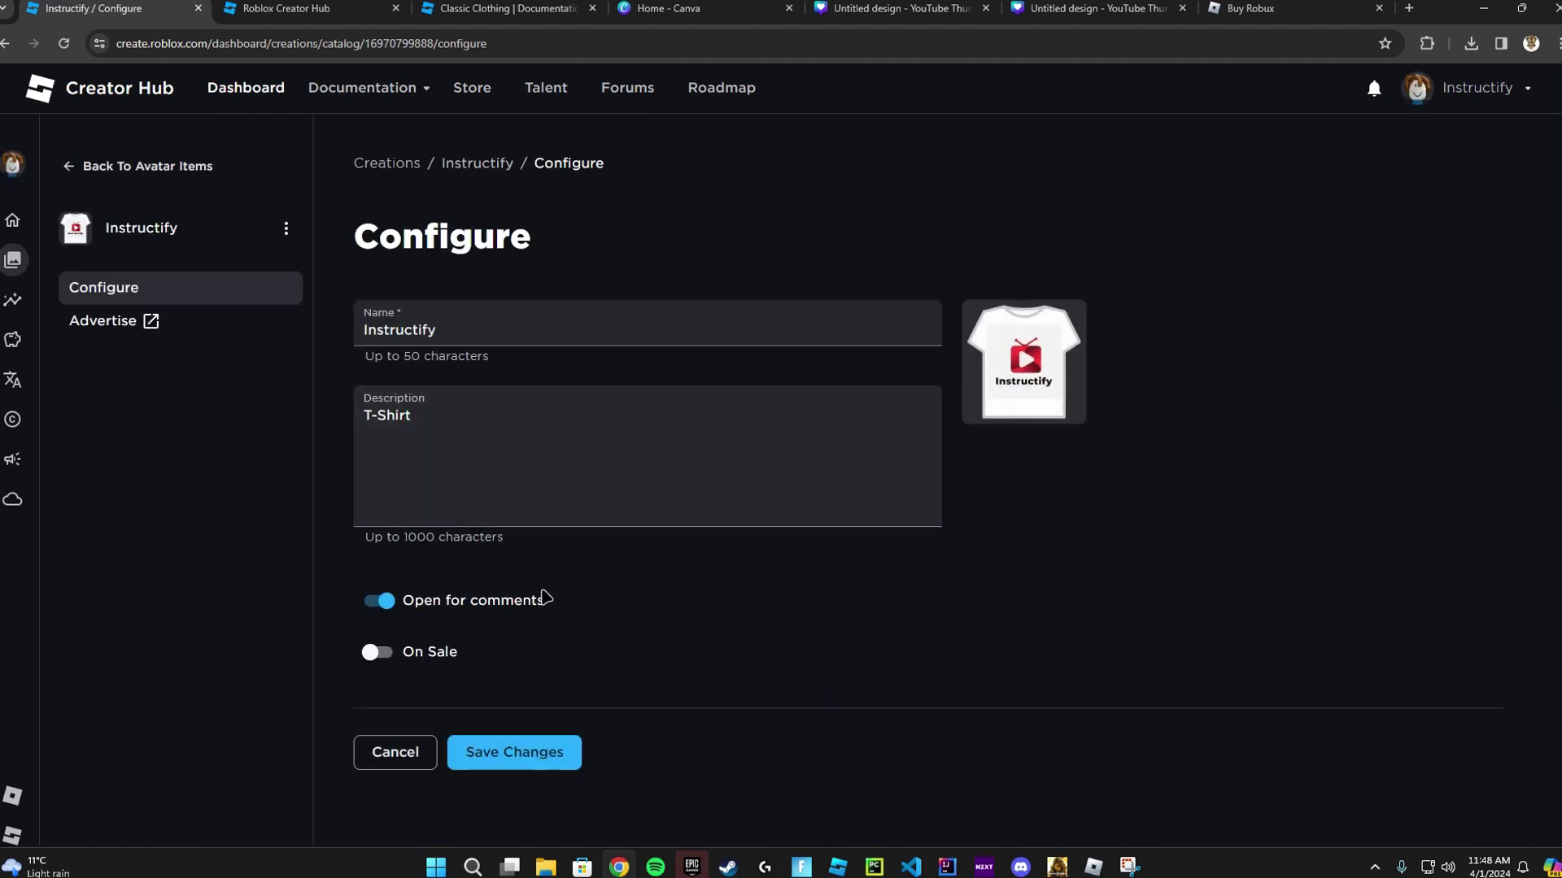
# Step: Switch On Sale on, set the price to 6 Robux, and go Back To Avatar Items
pyautogui.click(430, 652)
pyautogui.click(429, 651)
pyautogui.click(430, 652)
pyautogui.scroll(-1, 517, 640)
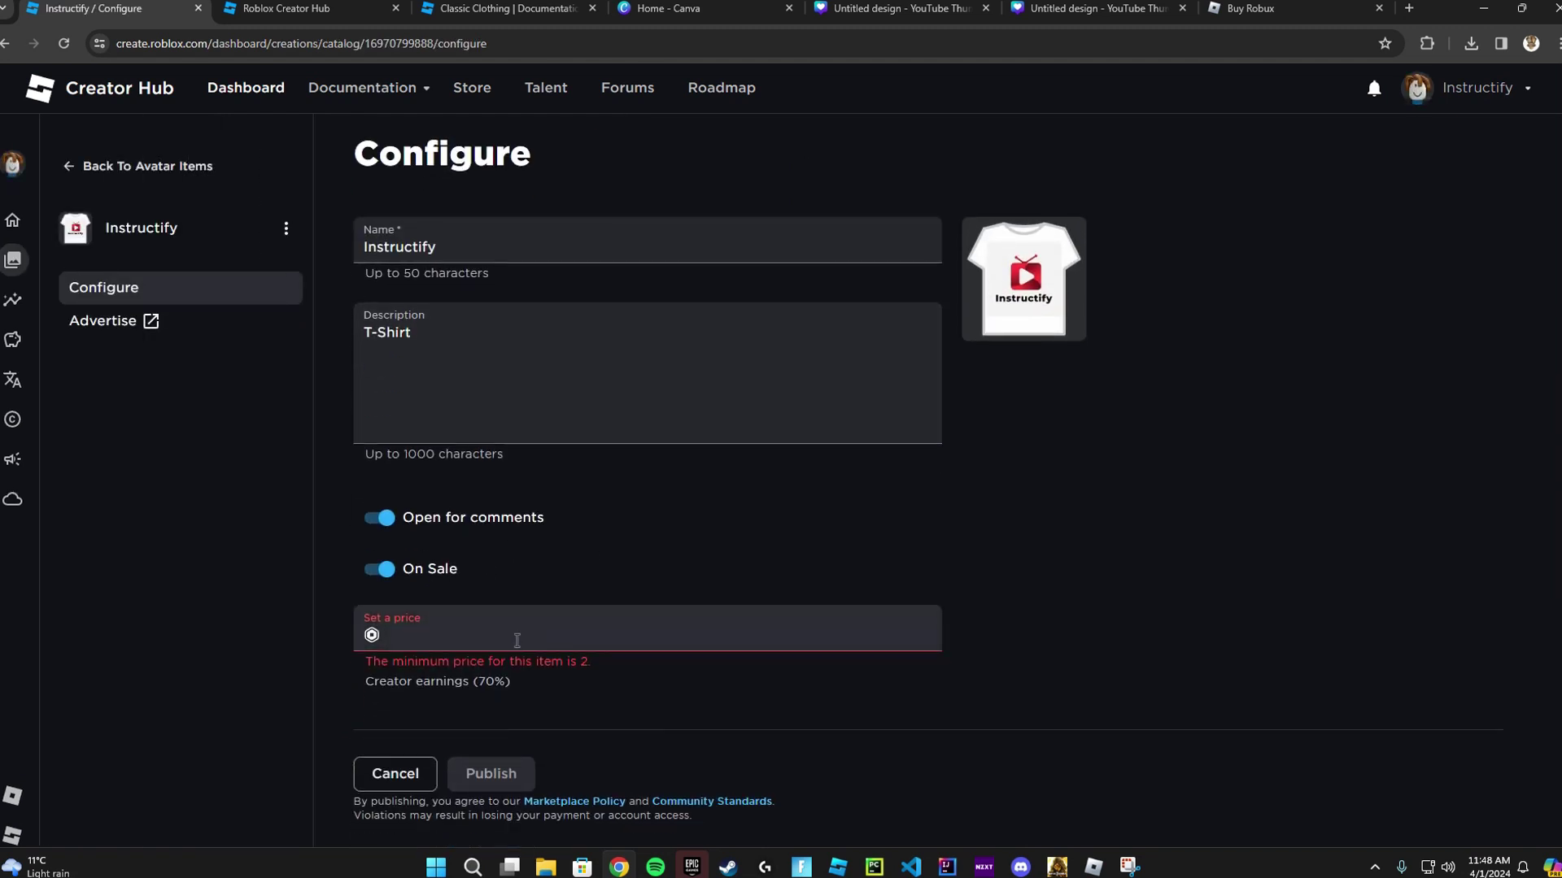
pyautogui.click(517, 640)
pyautogui.write('6')
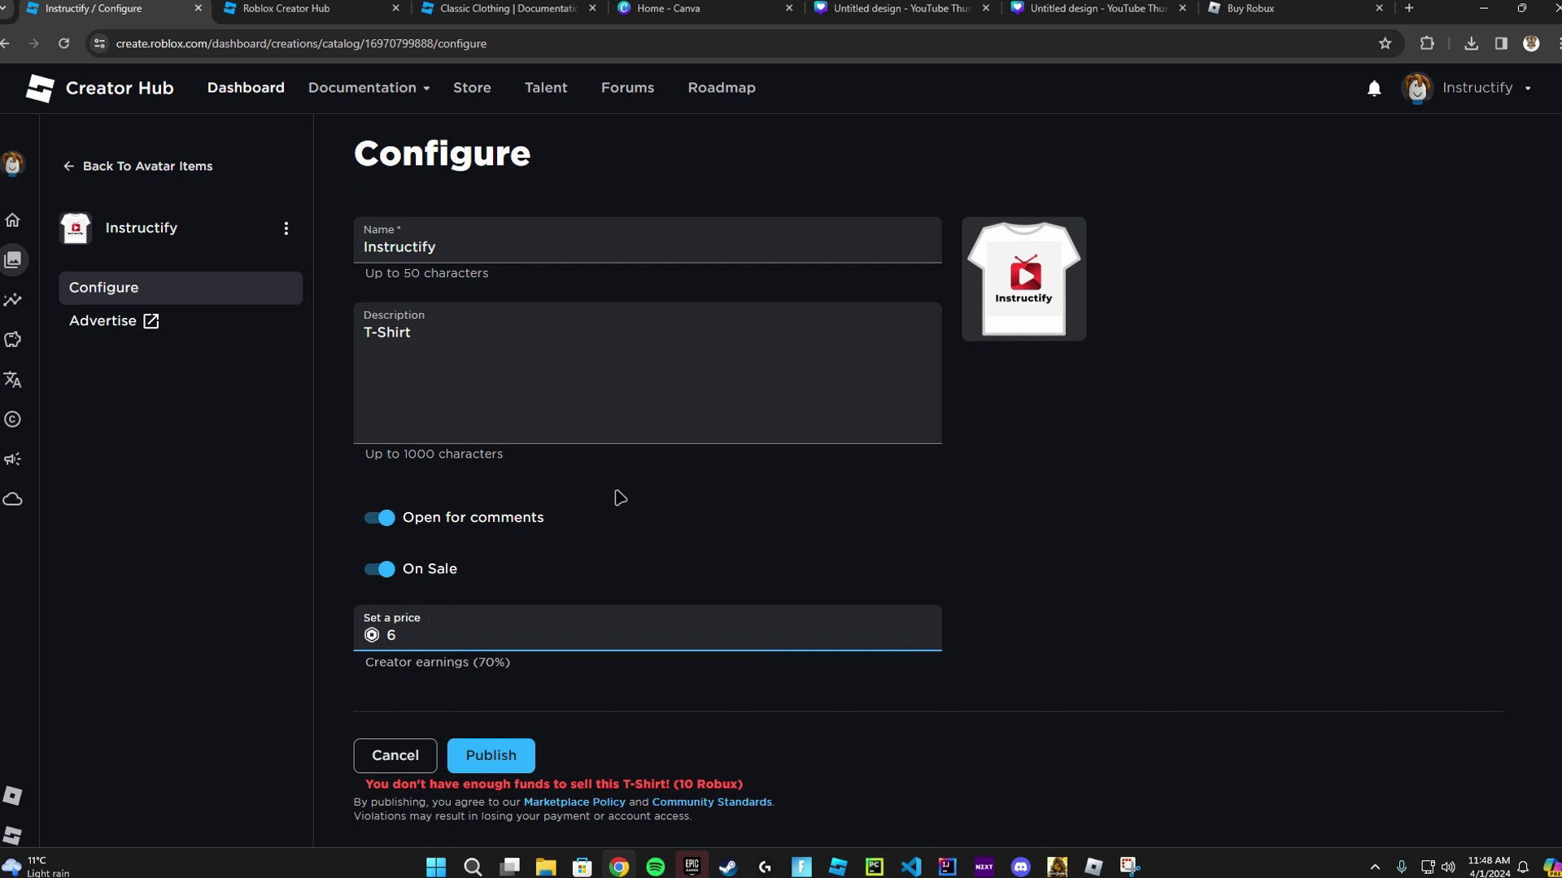
pyautogui.click(652, 470)
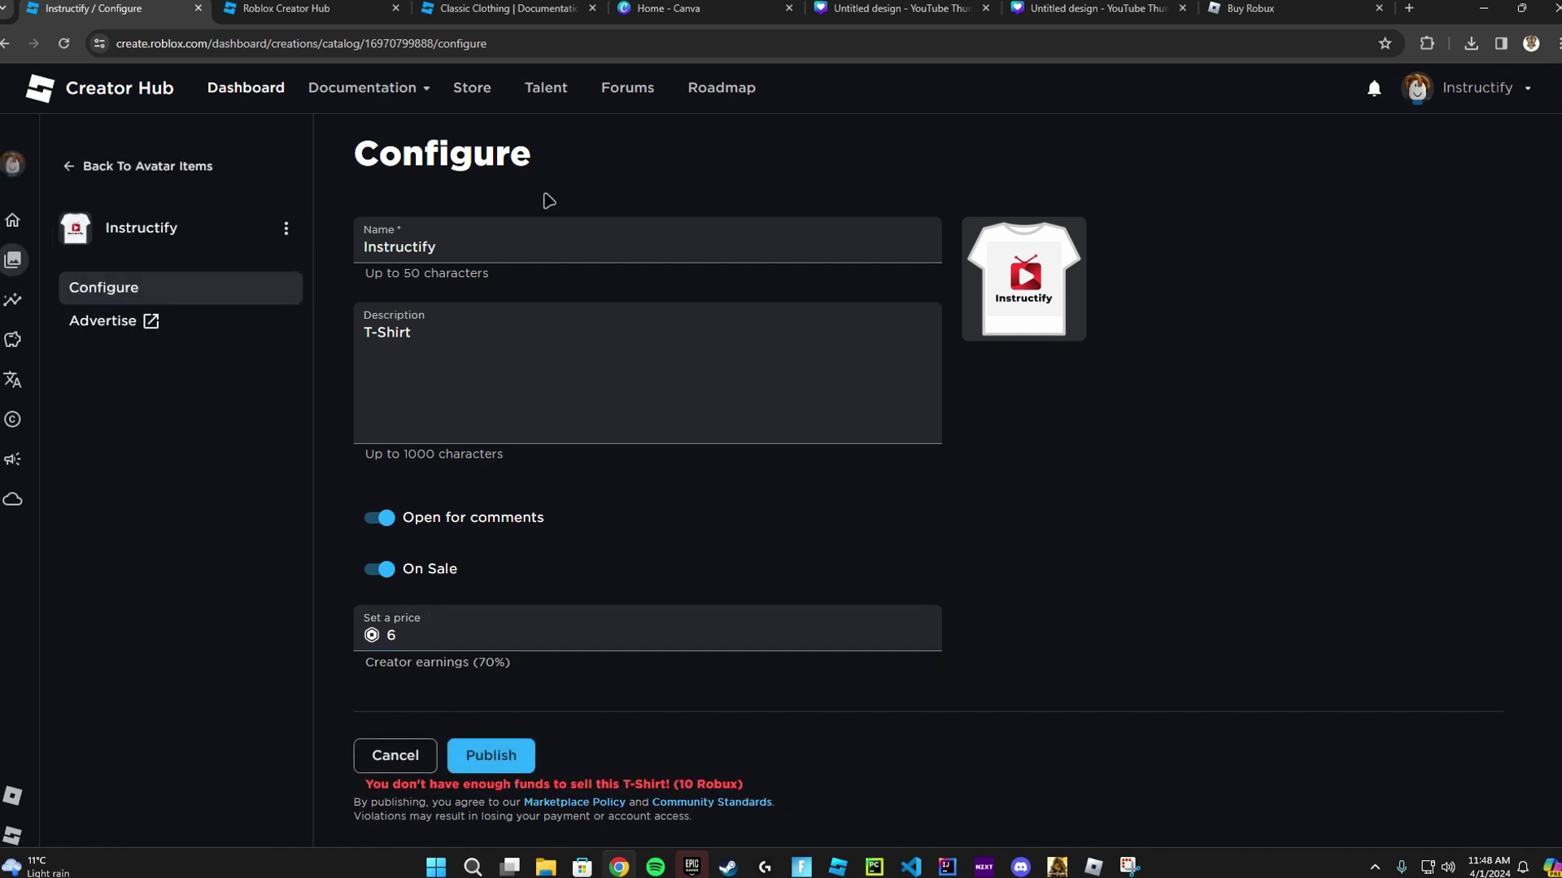
pyautogui.click(122, 167)
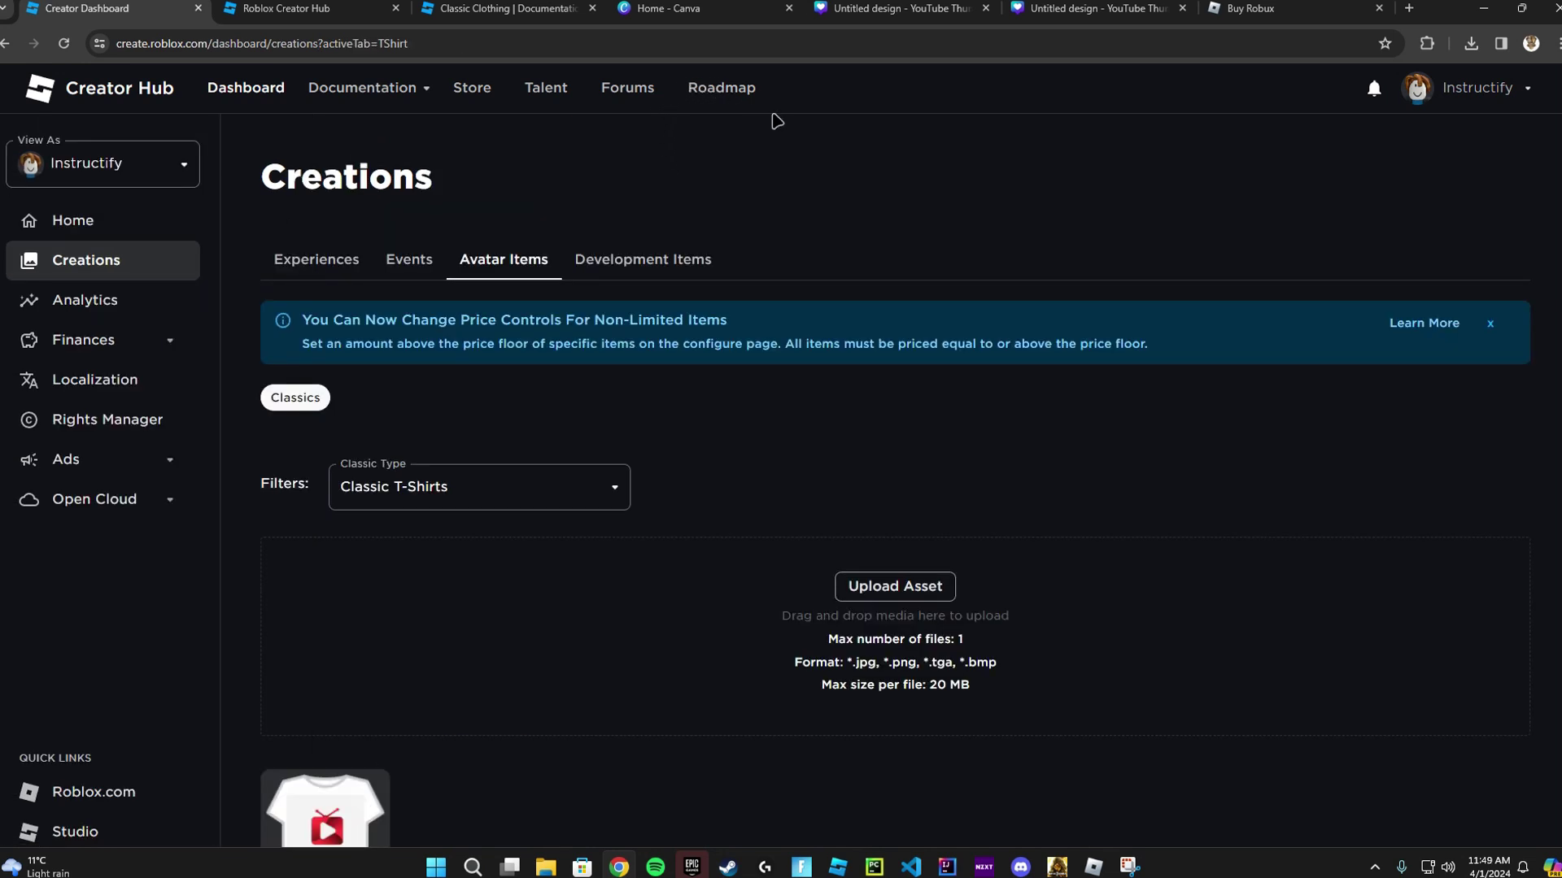